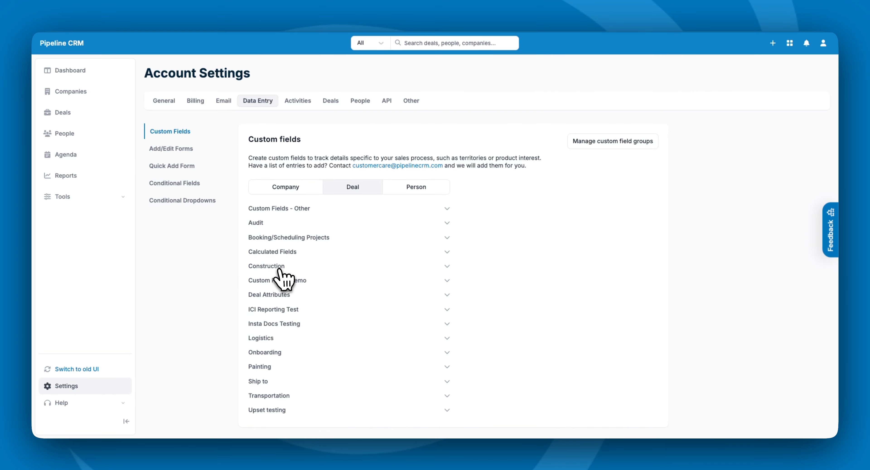
Step: View the custom fields inside the Construction deal group and collapse the group again
left_click(447, 266)
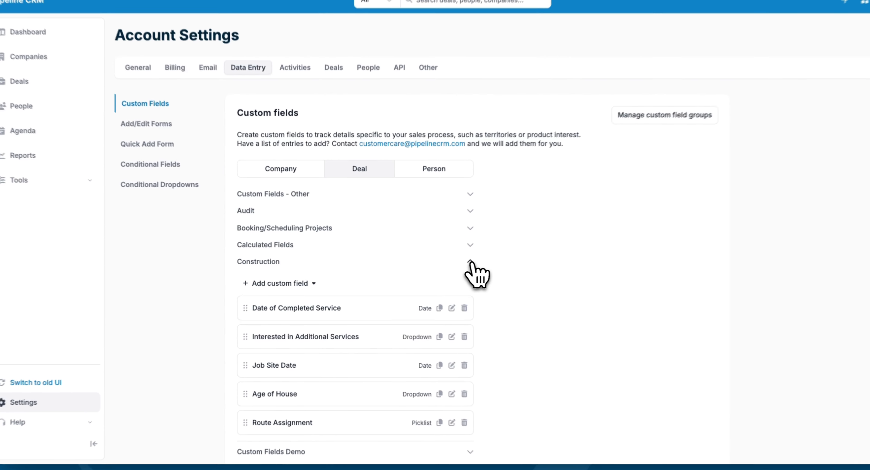
left_click(447, 266)
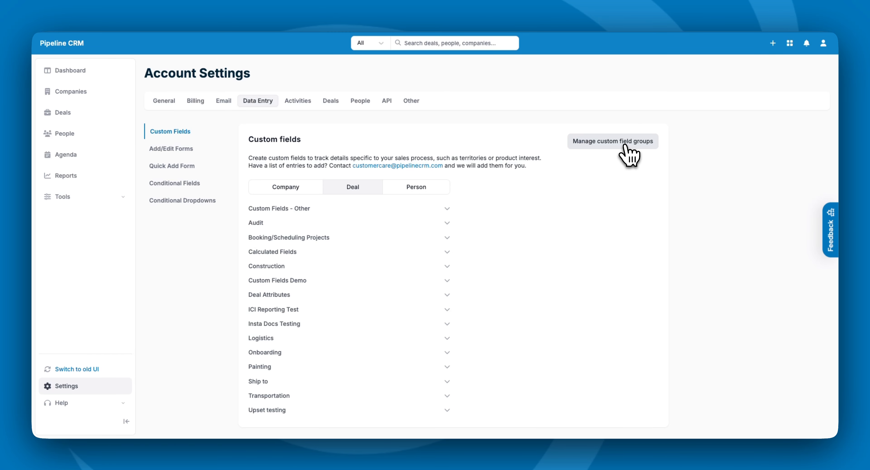
Step: Add a deal custom field group named TEST DEMO and close the group manager
left_click(624, 146)
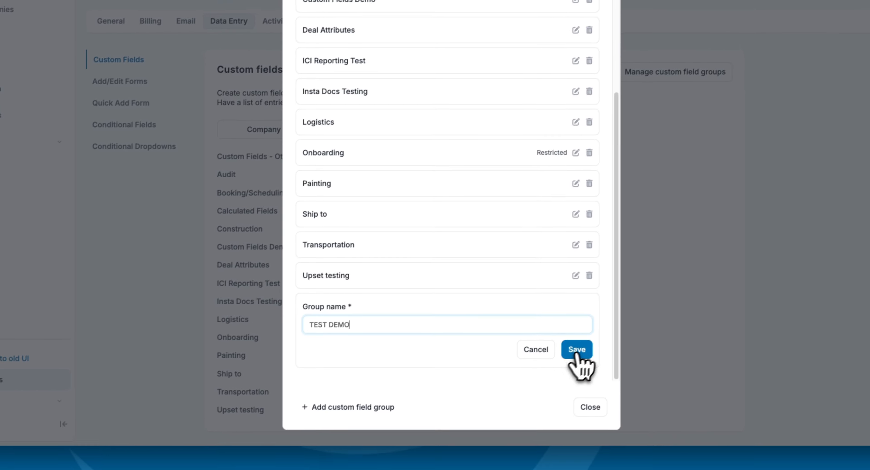
left_click(537, 385)
left_click(594, 400)
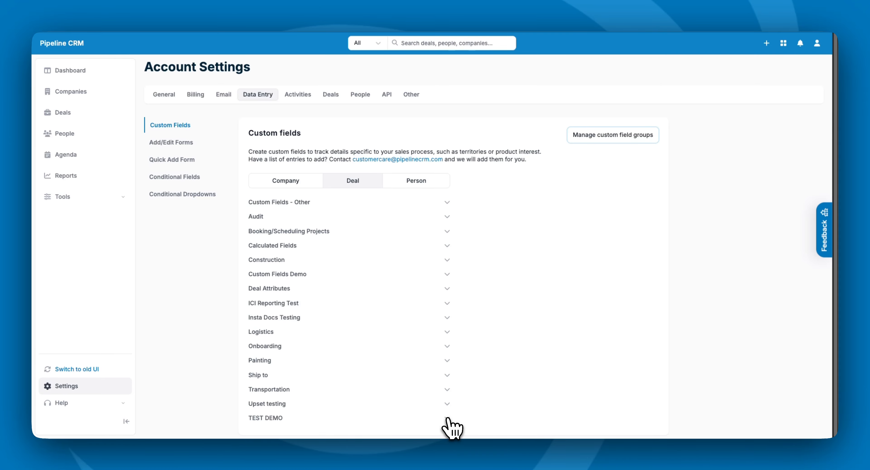
Step: Create a Boolean custom field named Photo Taken in the TEST DEMO group and save it
left_click(447, 418)
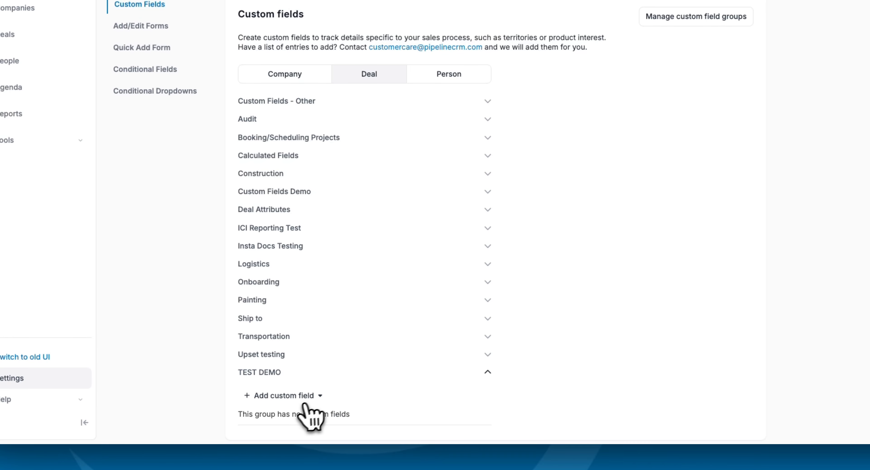
left_click(318, 395)
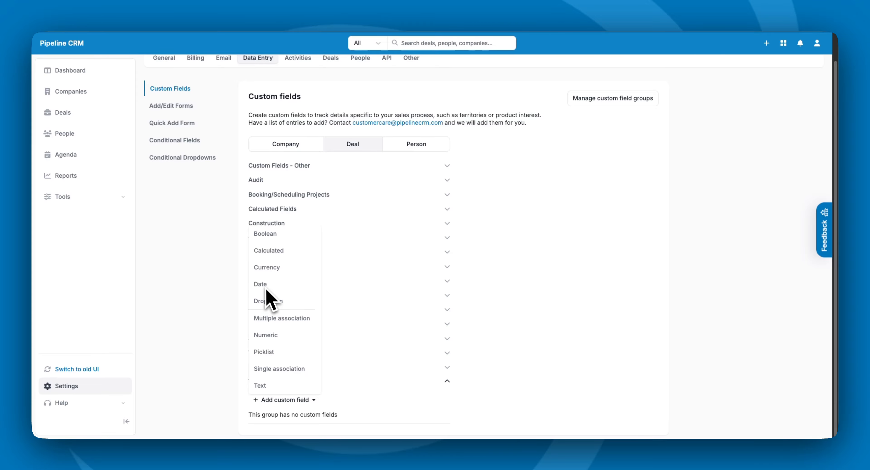
left_click(271, 235)
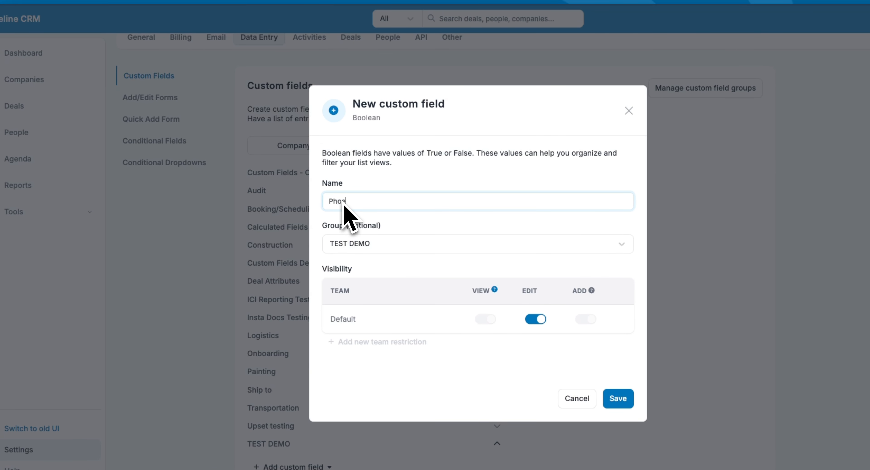
type("o Taken")
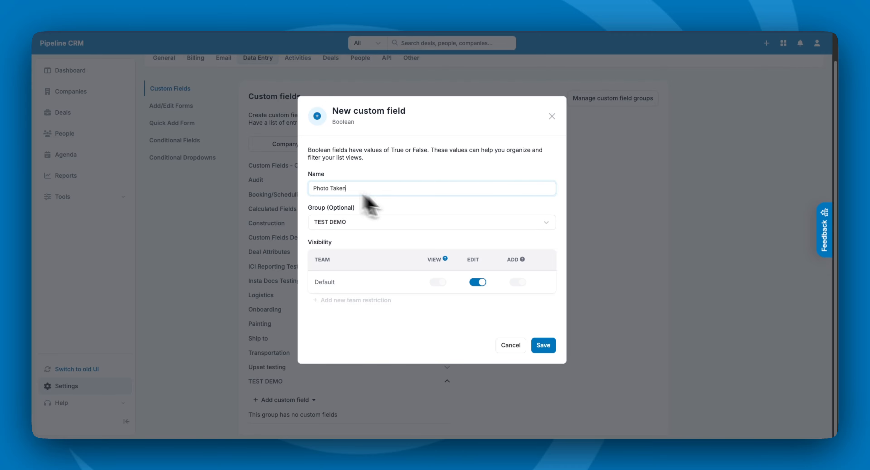
left_click(543, 348)
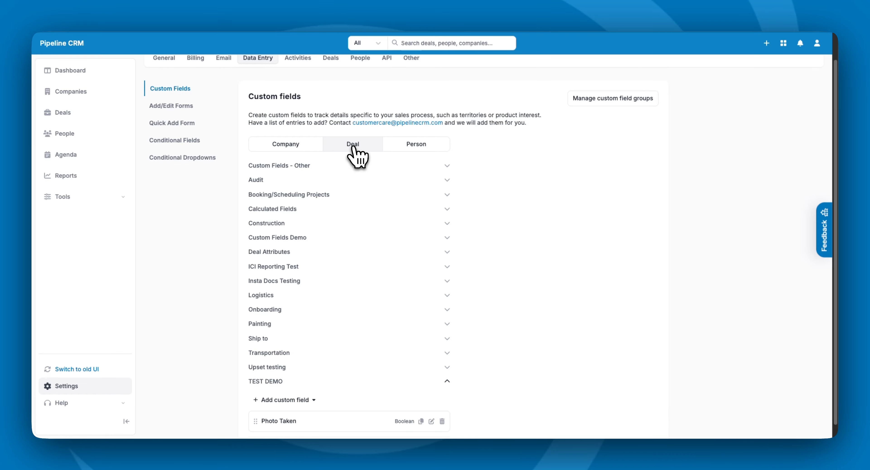
Step: Look at the company and person custom fields and return to the deal custom fields
scroll(352, 147, "down", 1)
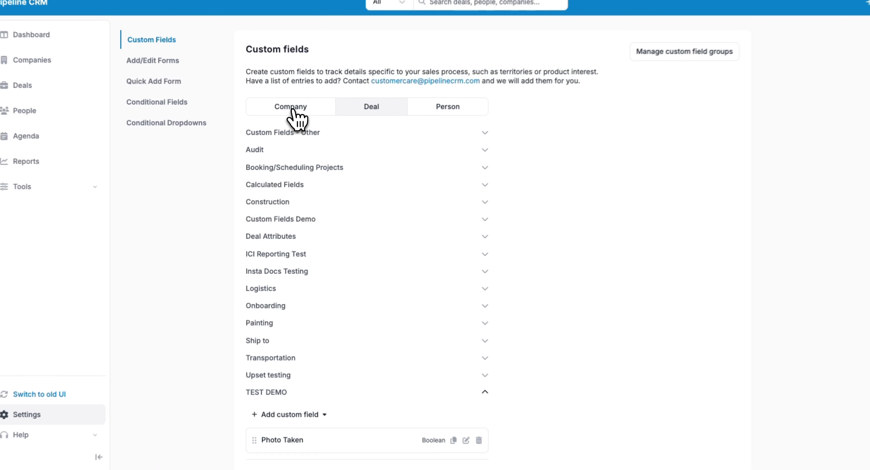
left_click(288, 133)
left_click(413, 132)
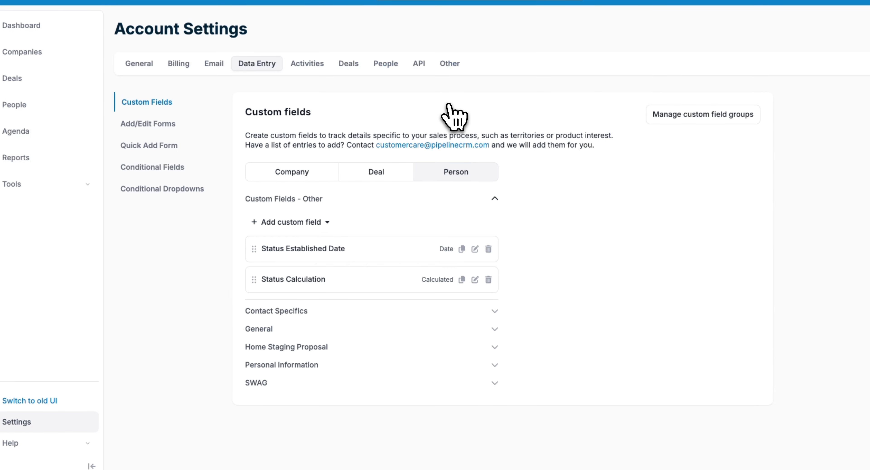
left_click(376, 171)
Step: Start a new Calculated custom field in the TEST DEMO deal group and name it Remaining Budget
scroll(373, 311, "down", 9)
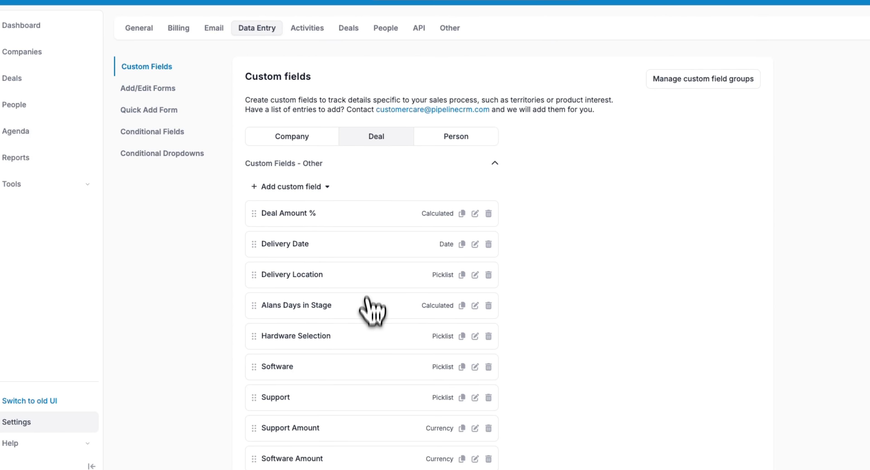
scroll(365, 336, "down", 4)
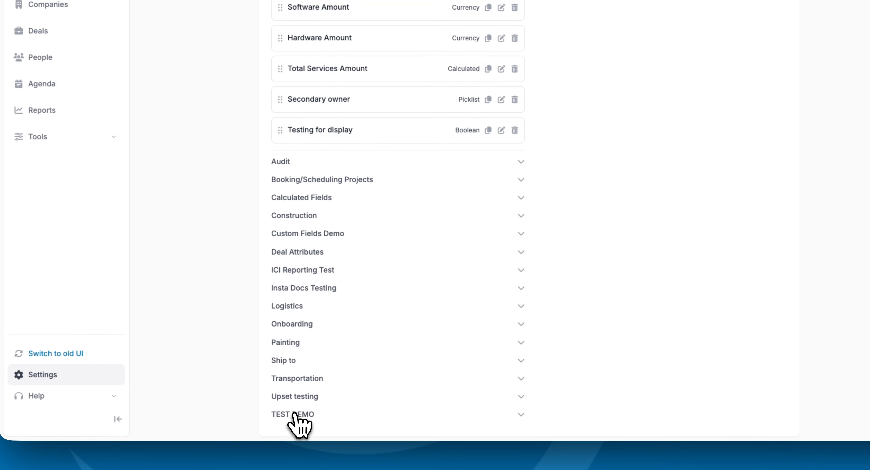
left_click(293, 414)
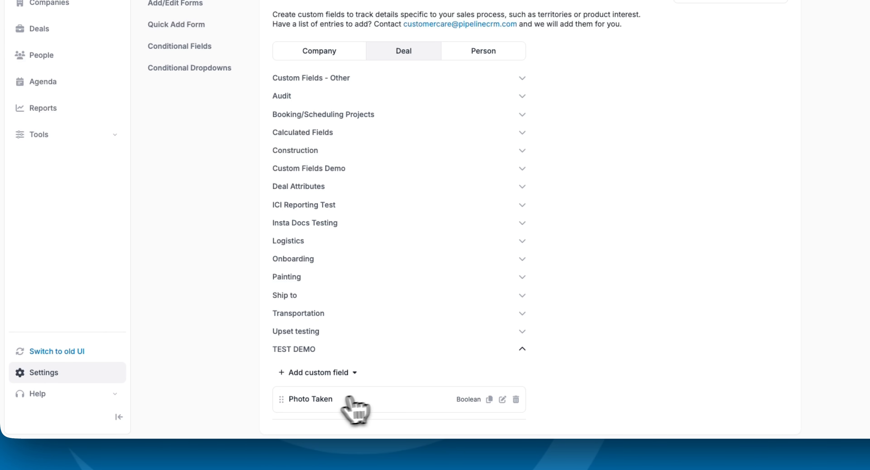
left_click(321, 378)
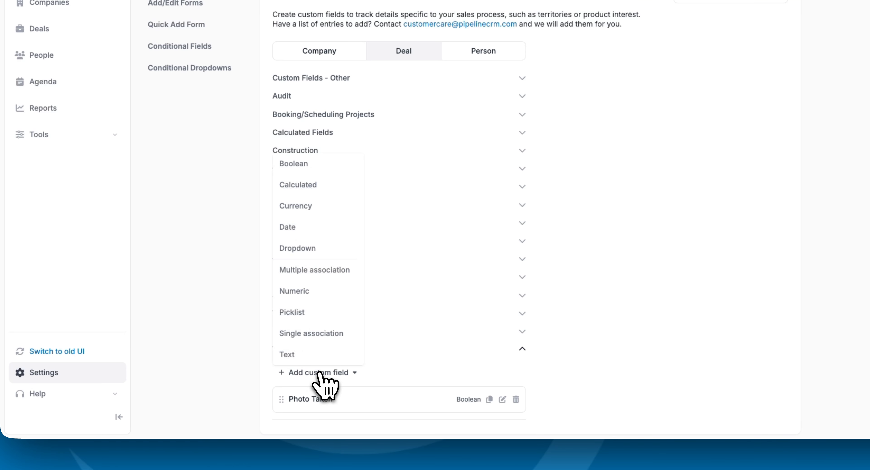
left_click(306, 190)
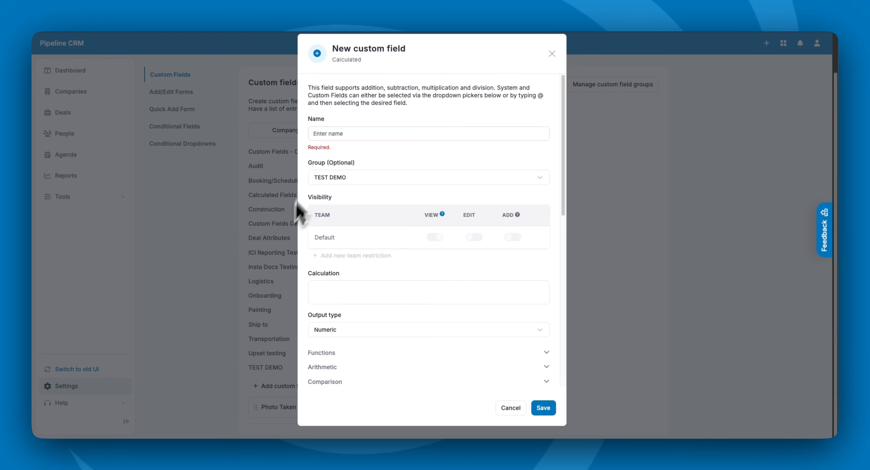
left_click(345, 133)
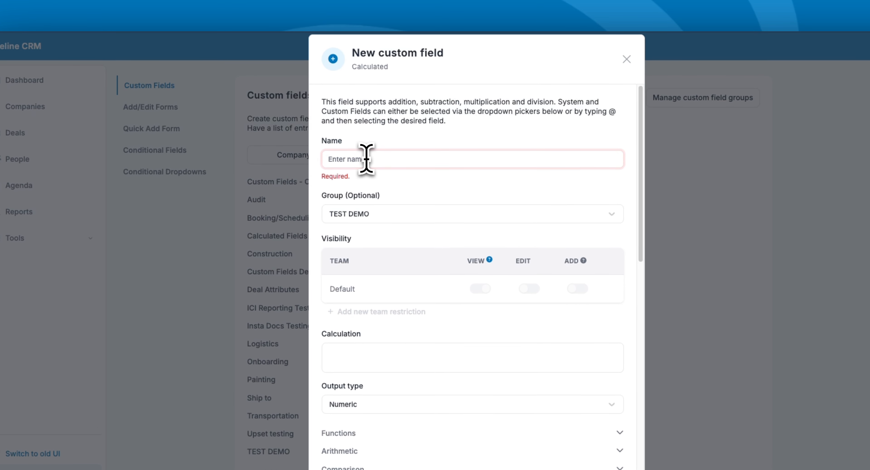
type("Remainin")
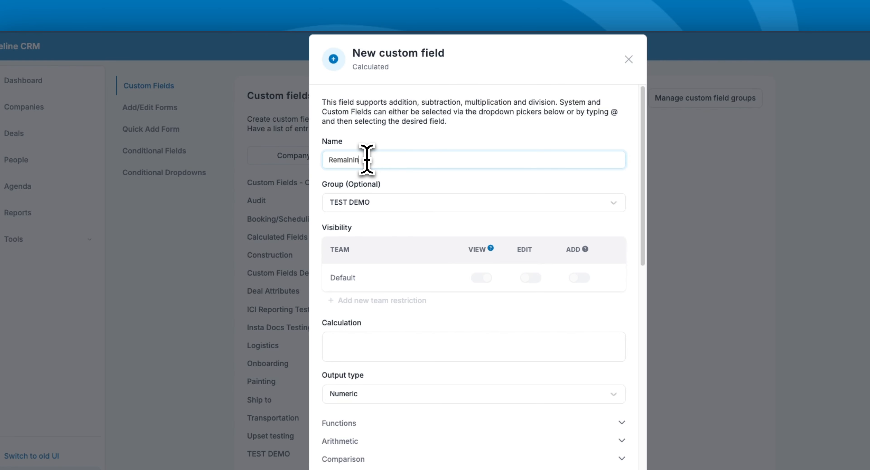
type("g Budget")
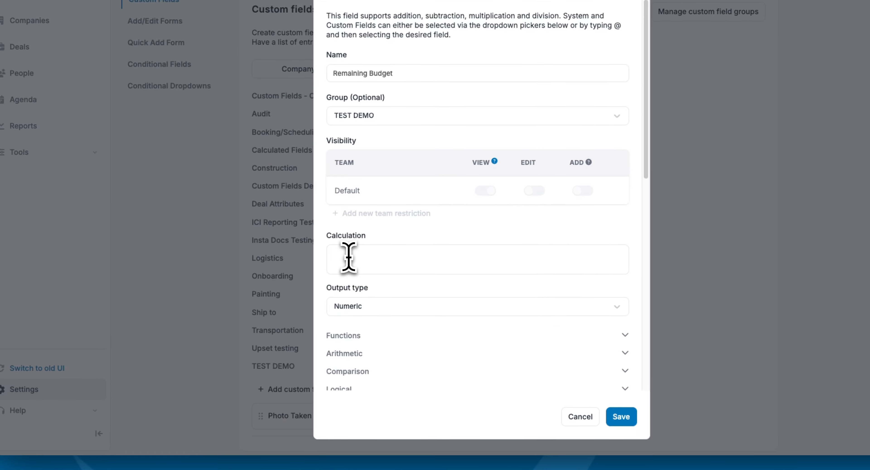
Step: Insert the Budget field from Deal Attributes into the Remaining Budget calculation
left_click(349, 256)
scroll(388, 333, "down", 3)
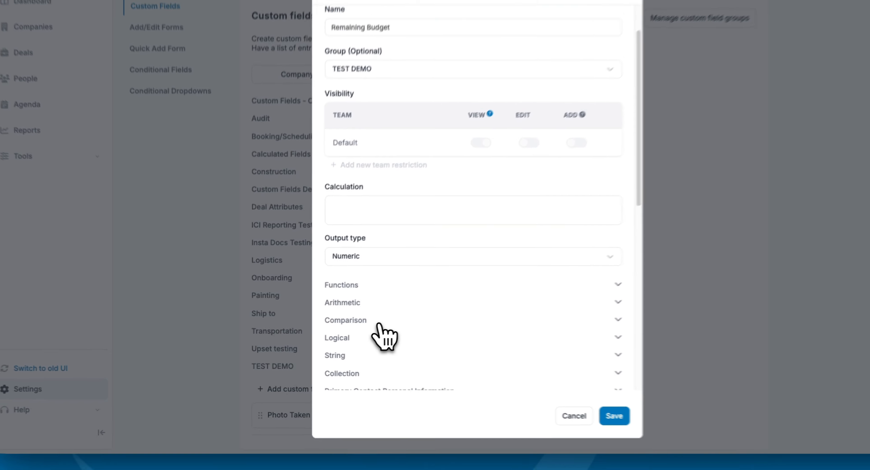
scroll(379, 325, "down", 3)
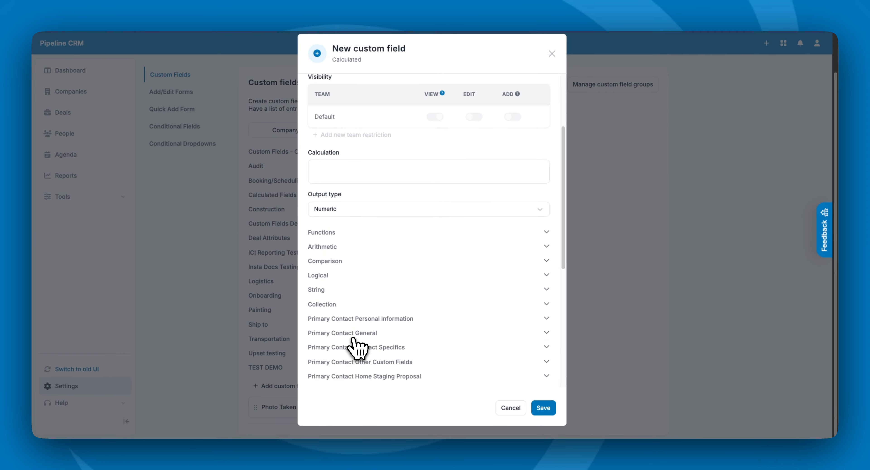
scroll(354, 347, "down", 1)
scroll(355, 348, "down", 5)
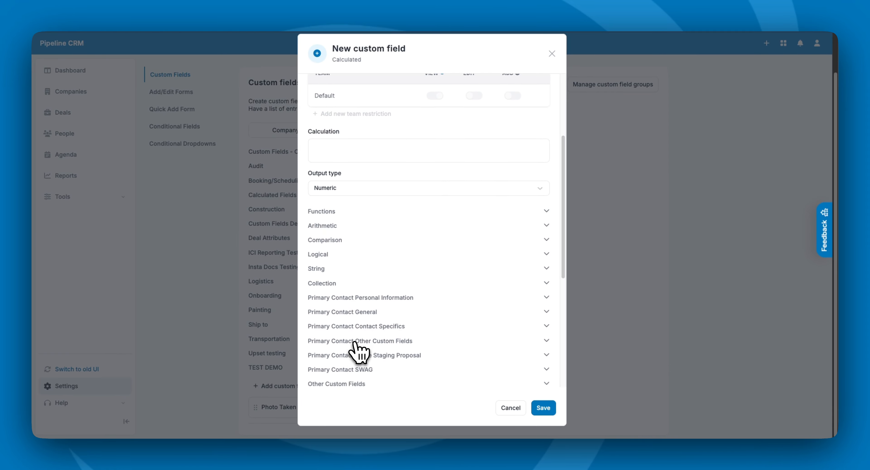
scroll(343, 316, "down", 5)
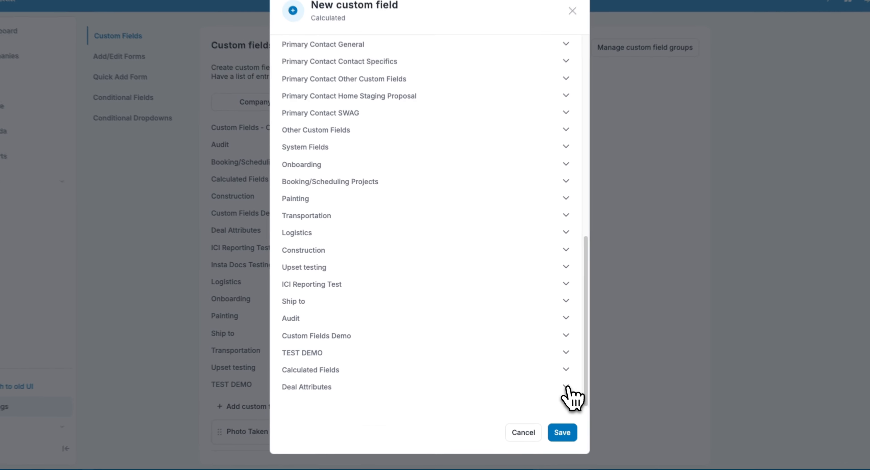
left_click(566, 387)
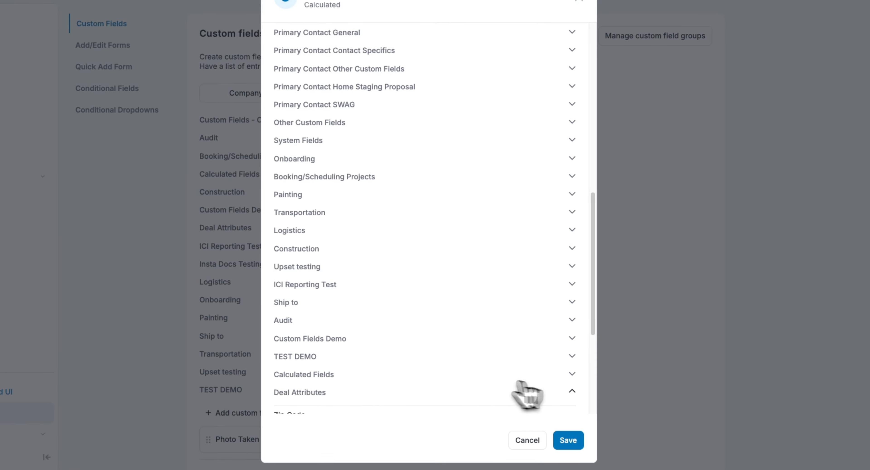
scroll(473, 383, "down", 8)
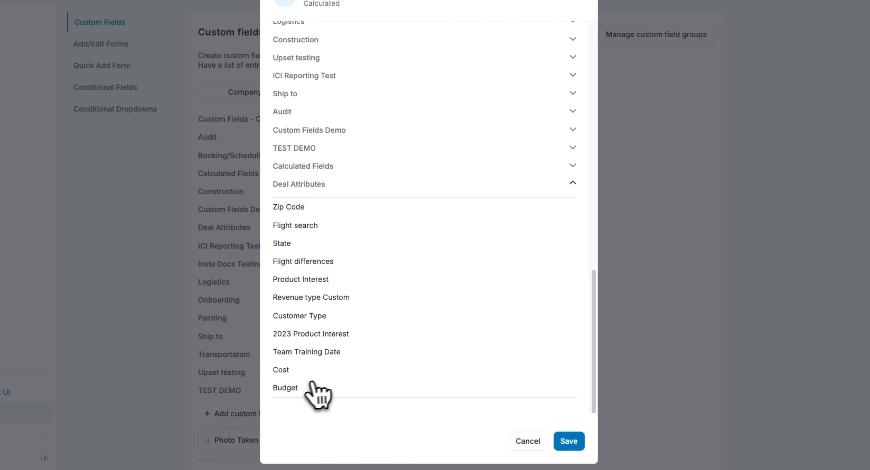
left_click(287, 388)
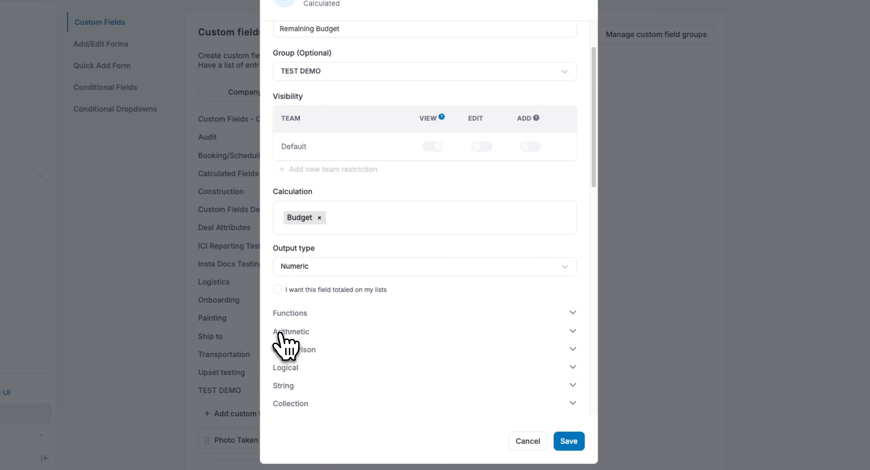
Step: Append the arithmetic minus operator after Budget in the calculation
left_click(573, 334)
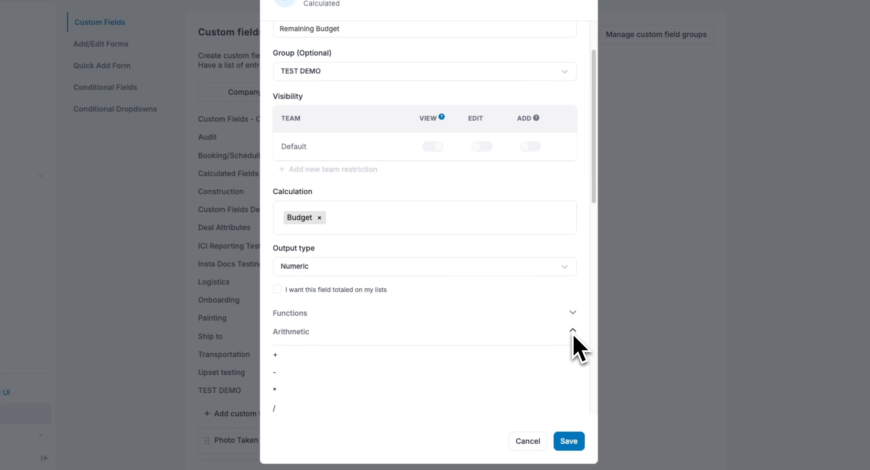
left_click(573, 312)
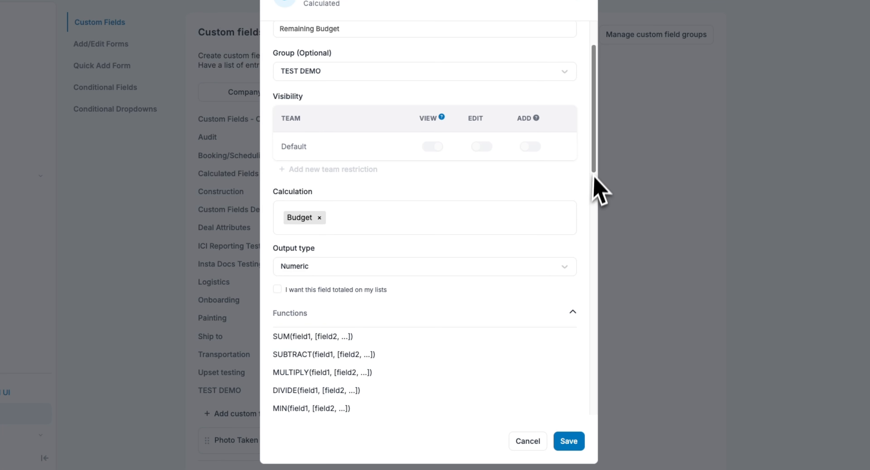
scroll(596, 169, "down", 1)
left_click_drag(598, 176, 608, 324)
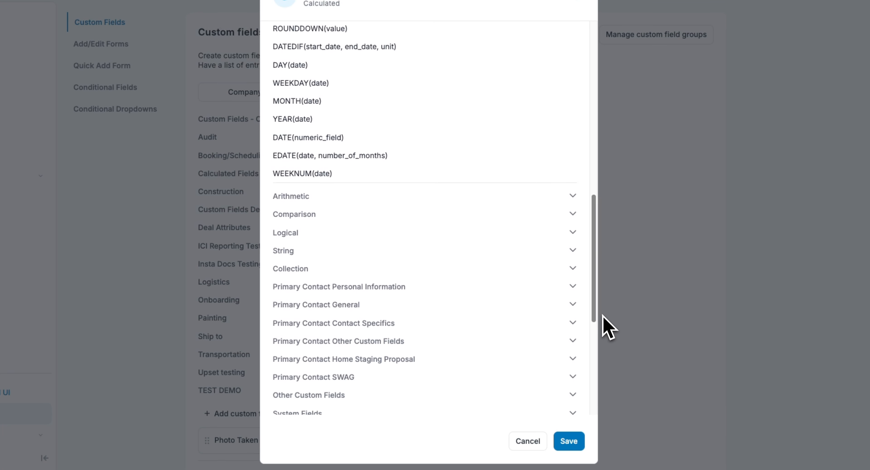
left_click(573, 196)
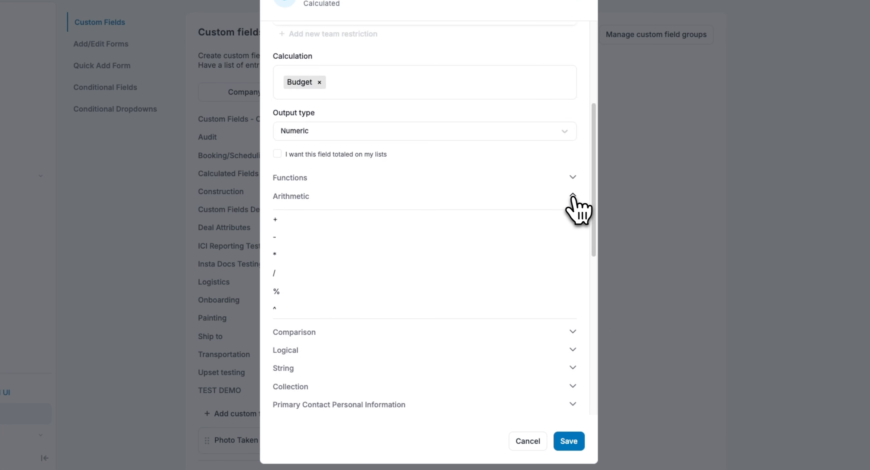
left_click(275, 238)
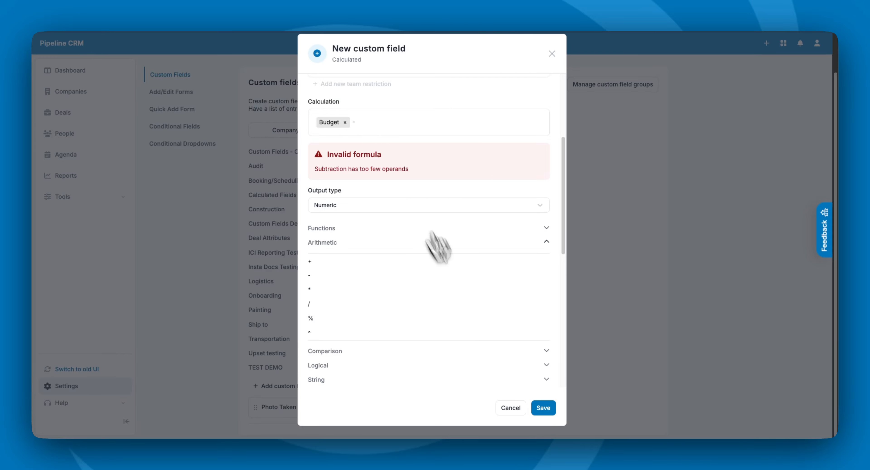
Step: Complete the formula by adding the Cost field from Deal Attributes after the minus sign
scroll(472, 330, "down", 6)
scroll(472, 330, "down", 5)
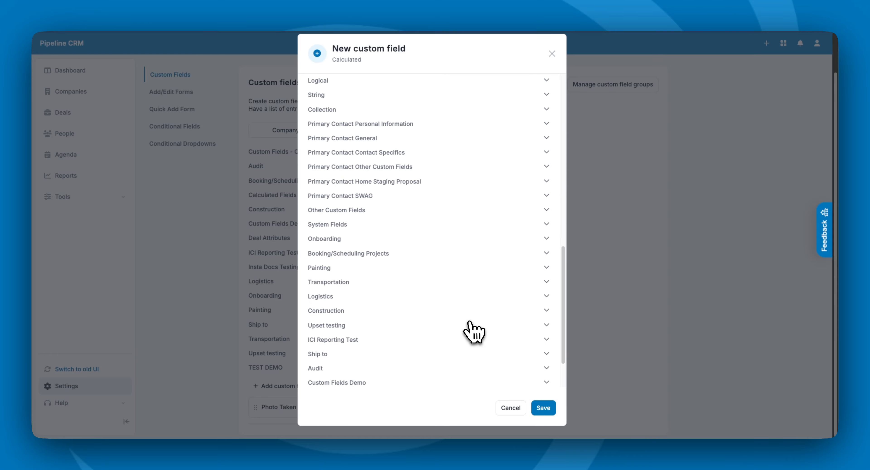
left_click(550, 369)
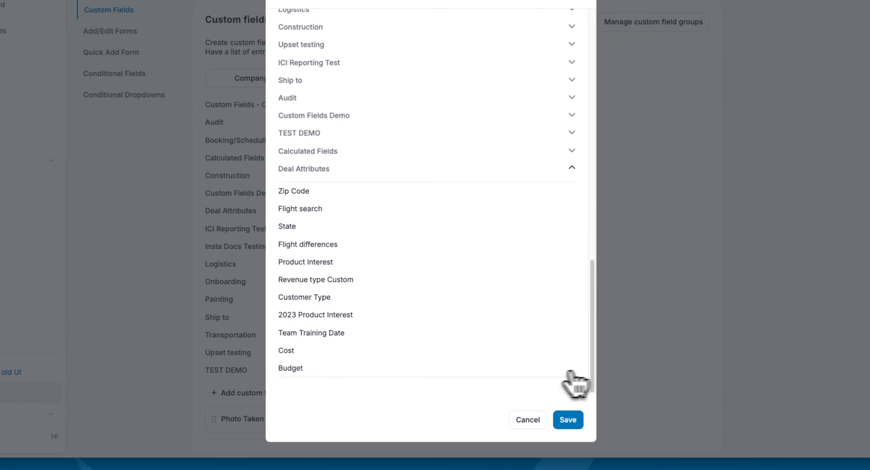
left_click(290, 351)
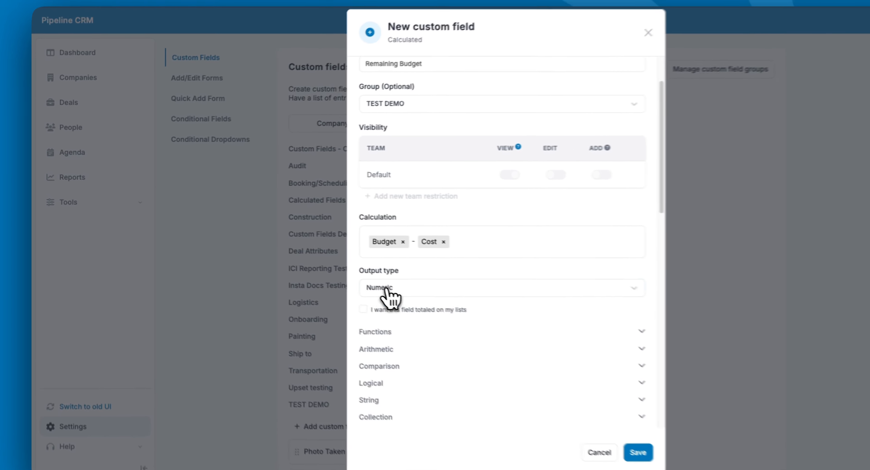
Step: Set the Remaining Budget field's output type to Currency, have it totaled on lists, and save it
left_click(387, 289)
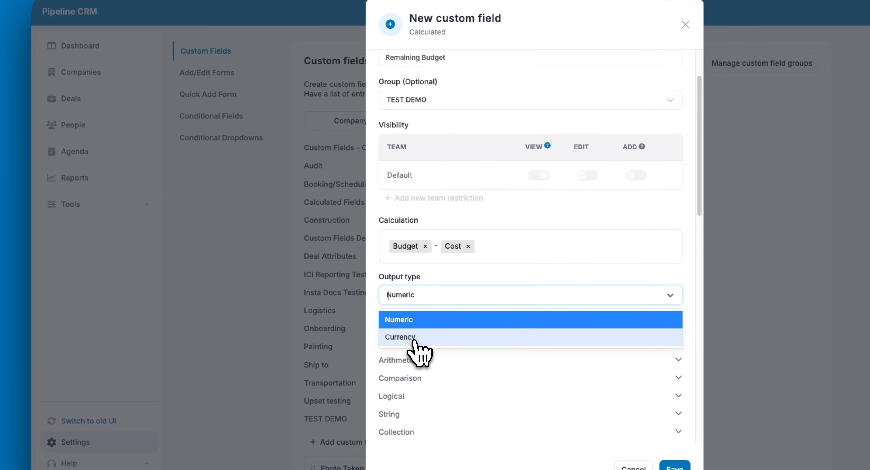
left_click(388, 326)
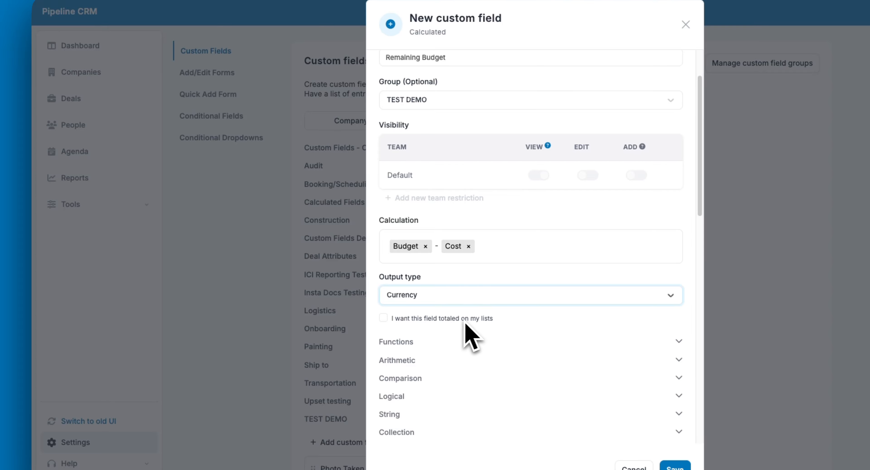
left_click(383, 318)
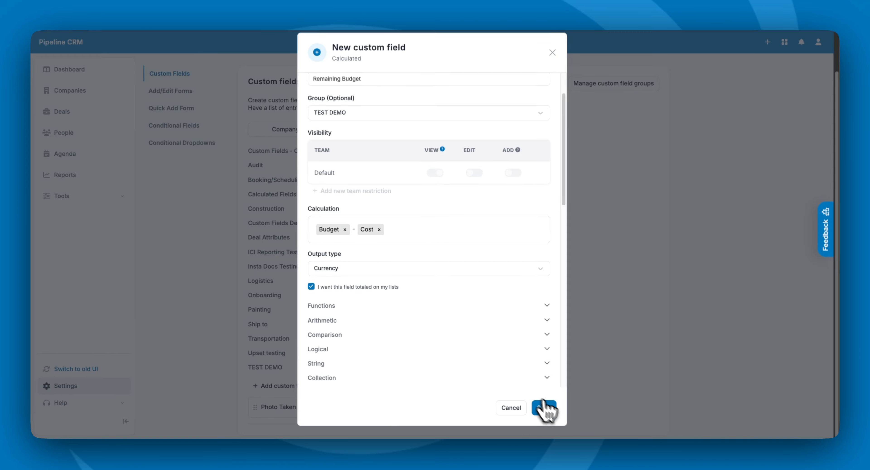
left_click(544, 407)
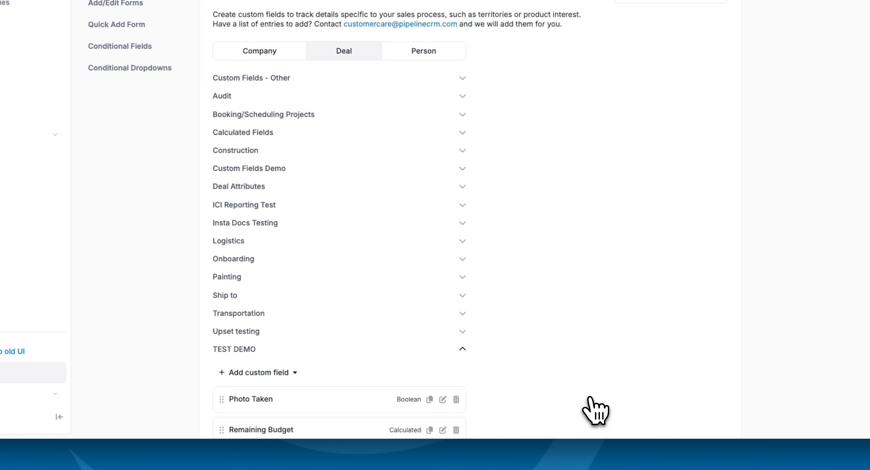
Step: Add a Currency custom field named Additional Fee to the TEST DEMO group, totaled on lists, and save it
left_click(262, 372)
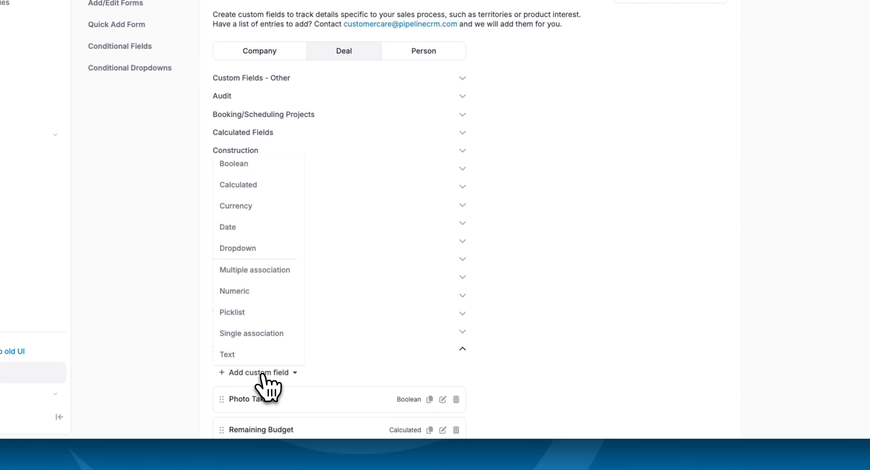
left_click(248, 209)
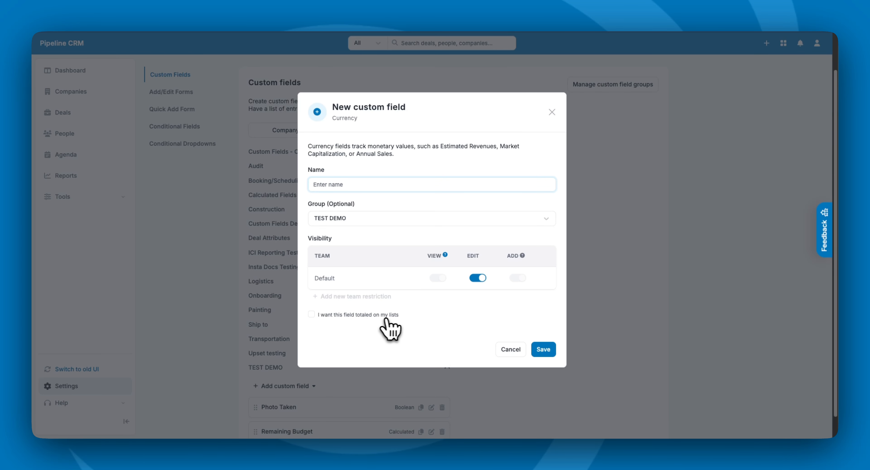
left_click(311, 313)
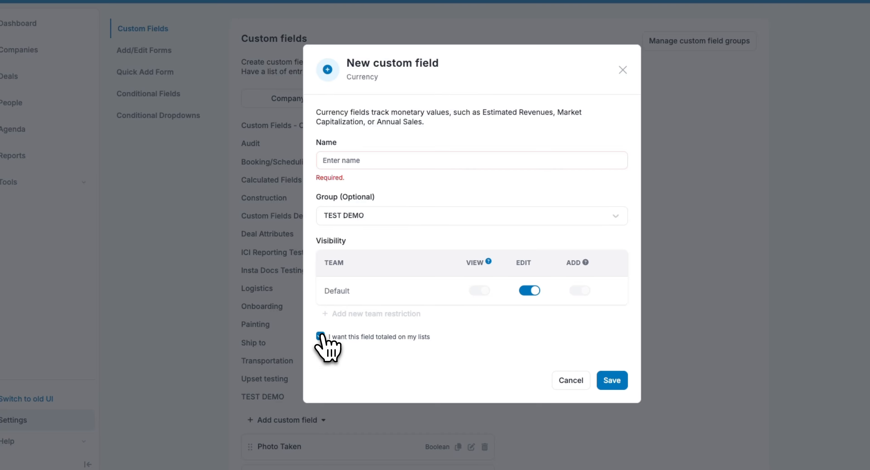
left_click(354, 161)
type("S")
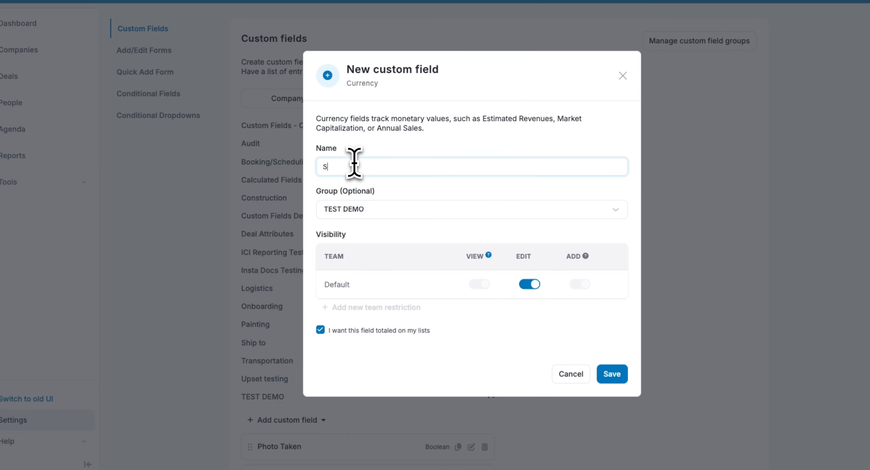
key("BackSpace")
type("Additional Fee")
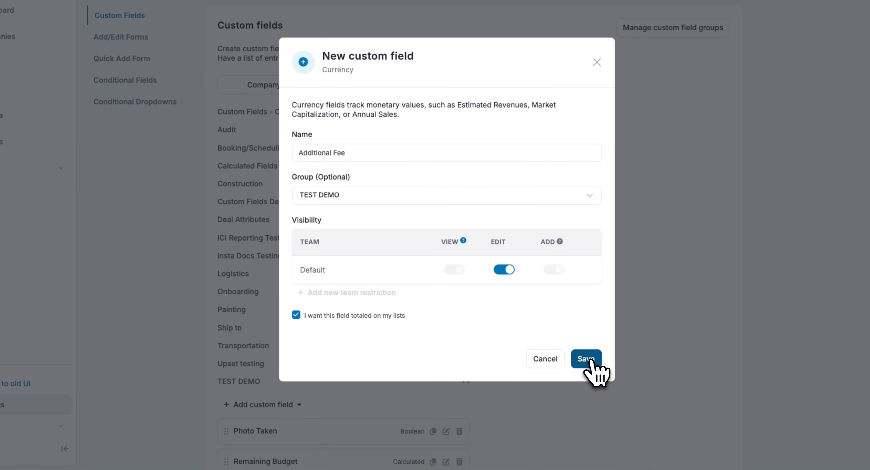
left_click(591, 361)
Step: Add a Date custom field named DOB to the TEST DEMO group and save it
left_click(257, 343)
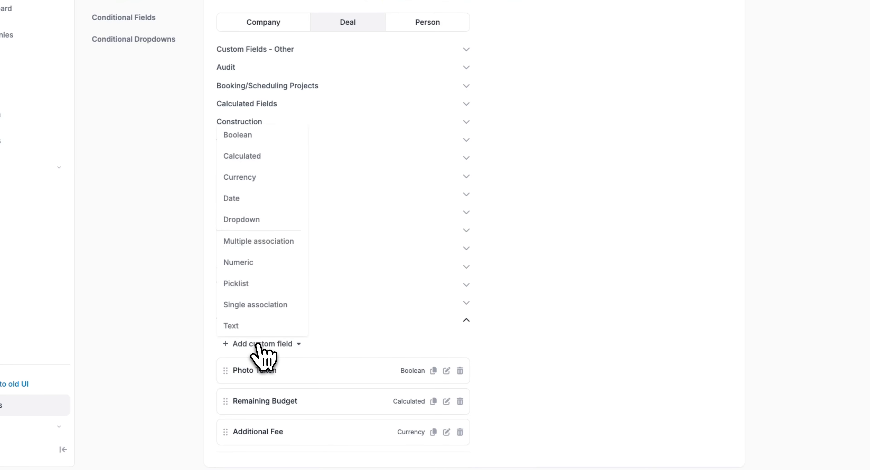
left_click(233, 199)
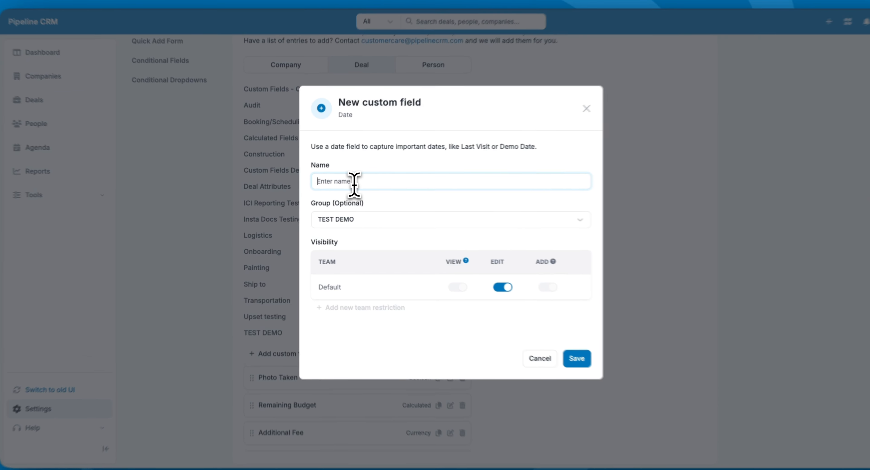
type("DOB")
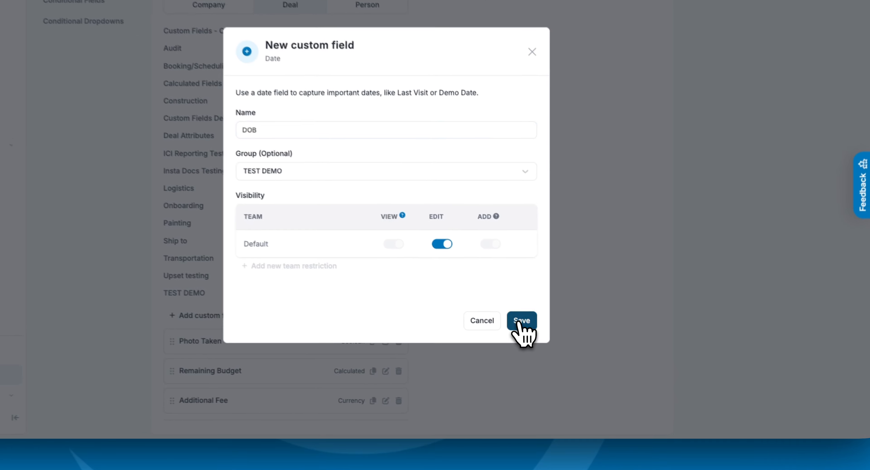
left_click(542, 342)
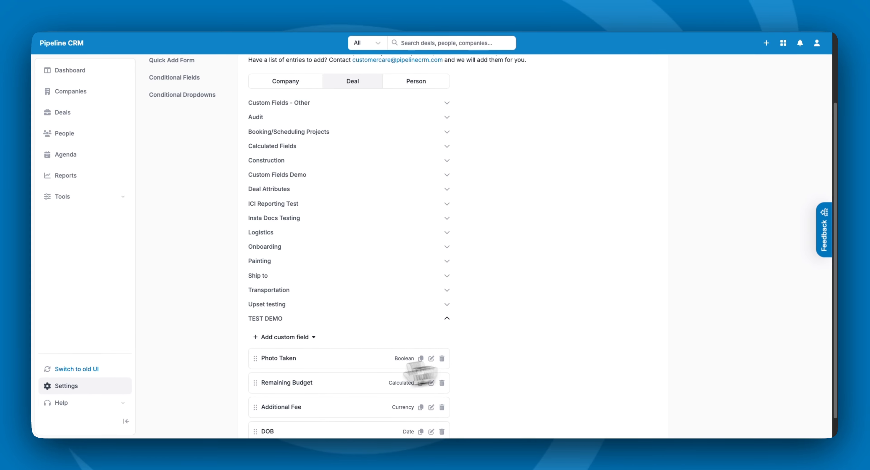
Step: Start a new Dropdown custom field in the TEST DEMO group and name it Industry (1)
left_click(305, 336)
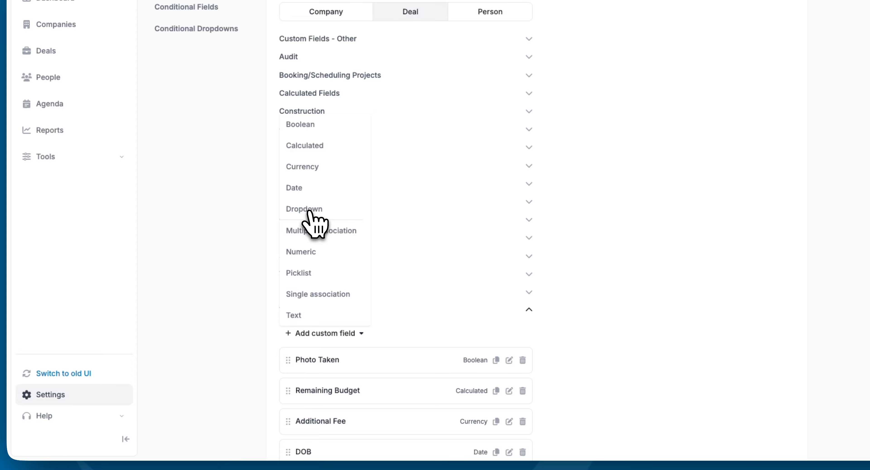
left_click(309, 210)
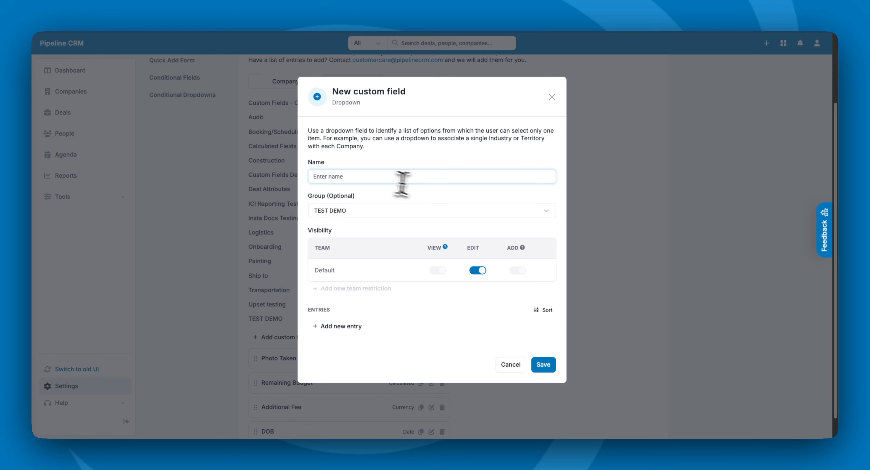
type("Industry")
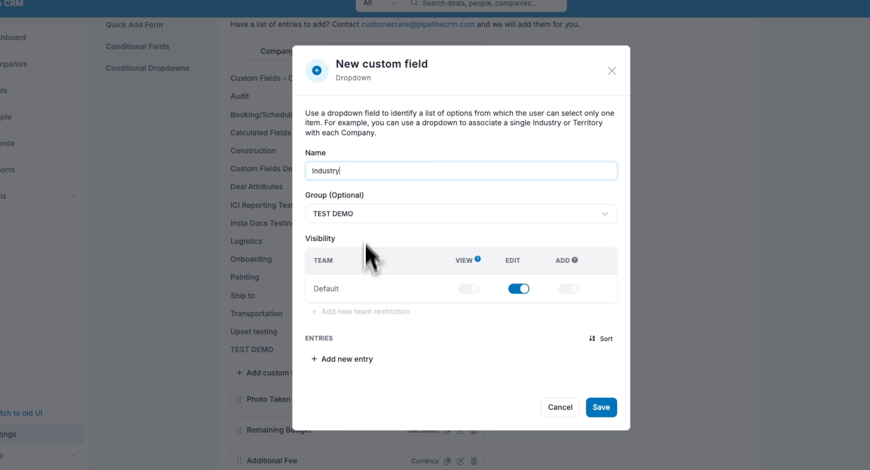
left_click(354, 358)
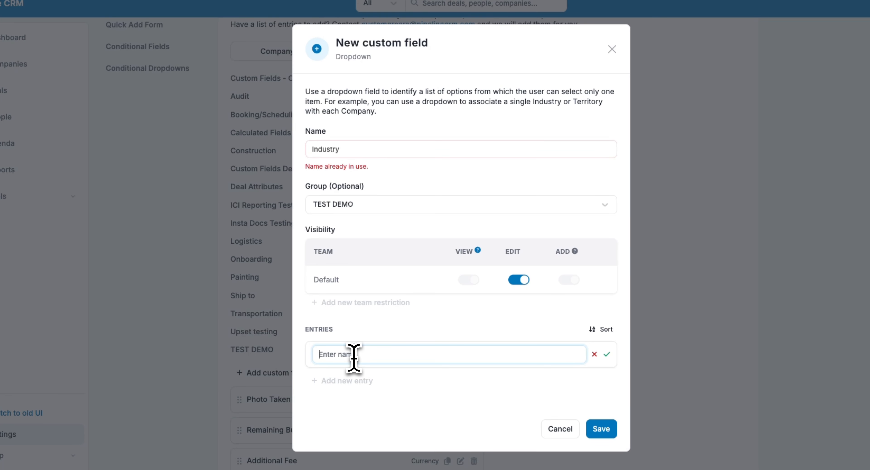
left_click(358, 148)
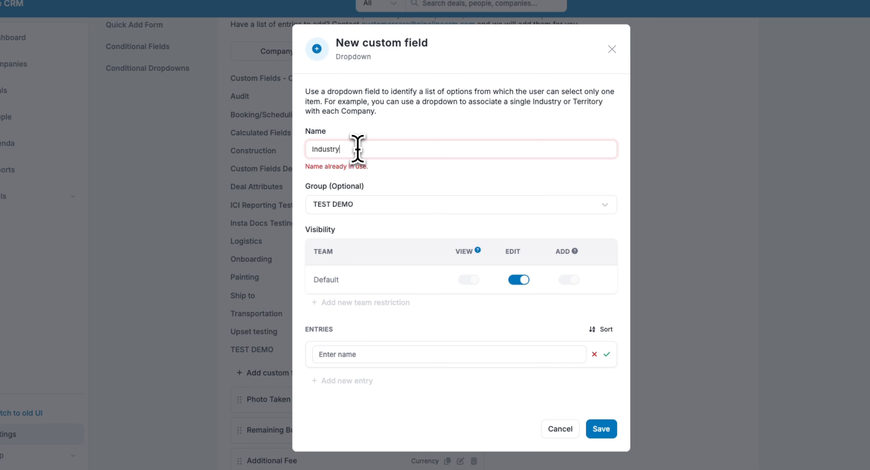
type("(1")
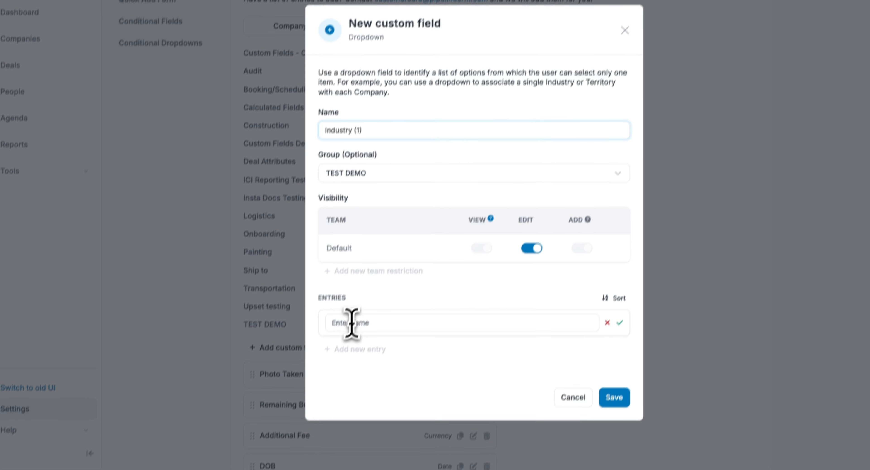
Step: Add the entries Food & Bev and Construction to the Industry (1) dropdown and save the field
left_click(339, 348)
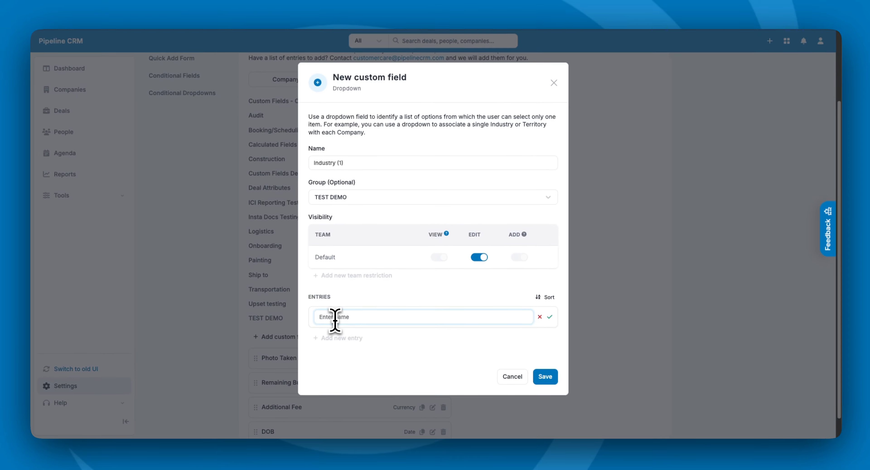
type("Food")
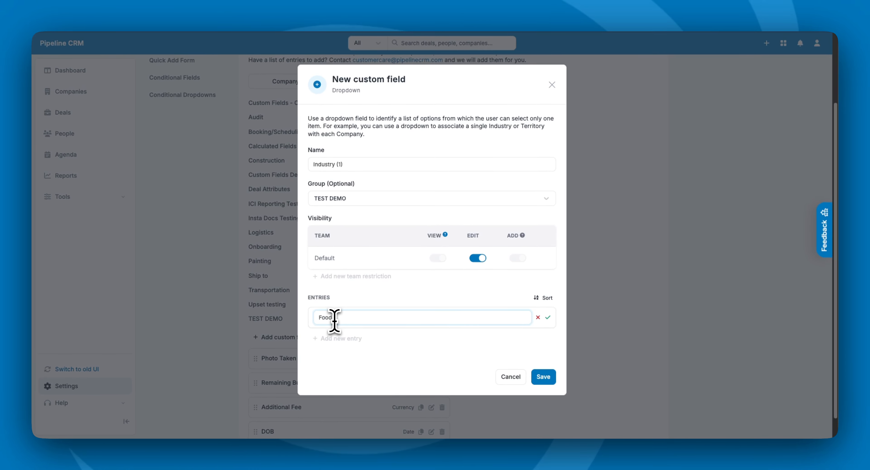
type(" & Bev")
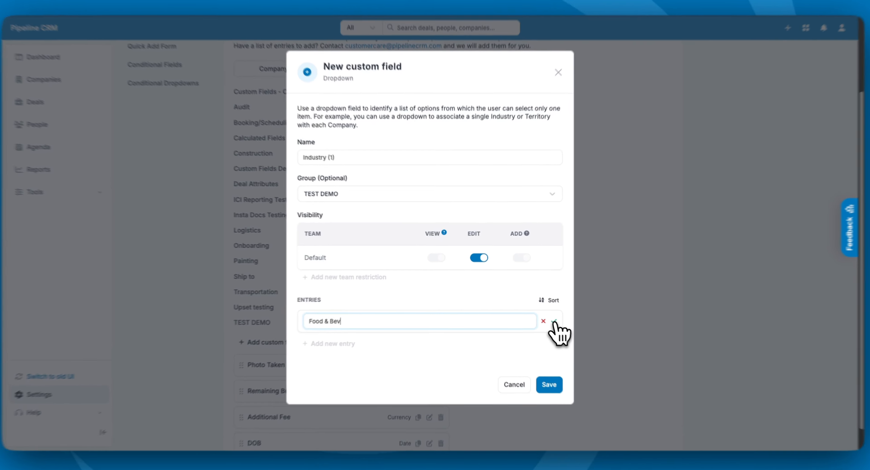
left_click(548, 318)
left_click(316, 358)
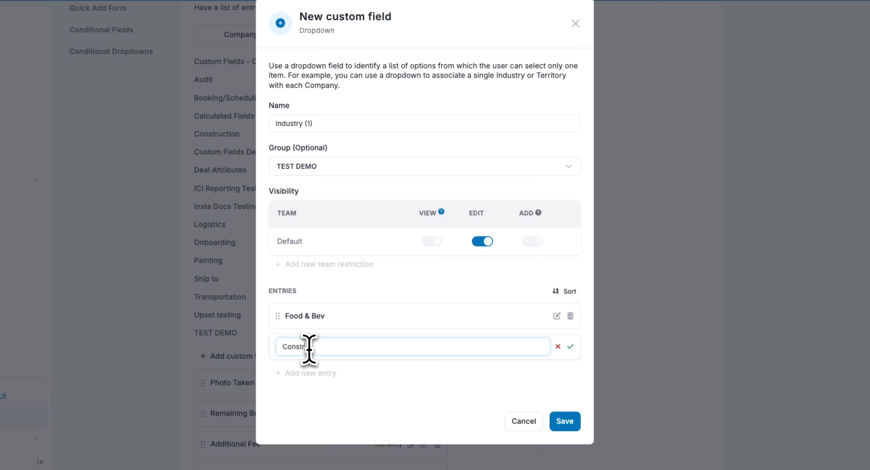
type("Construction")
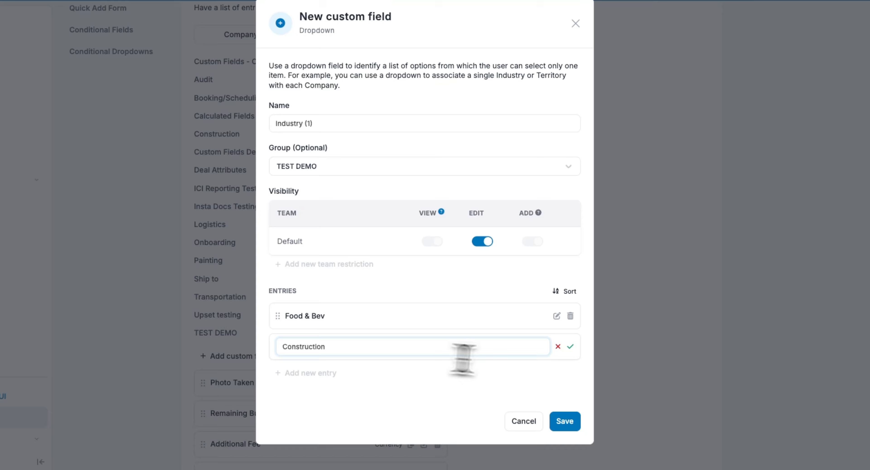
left_click(570, 346)
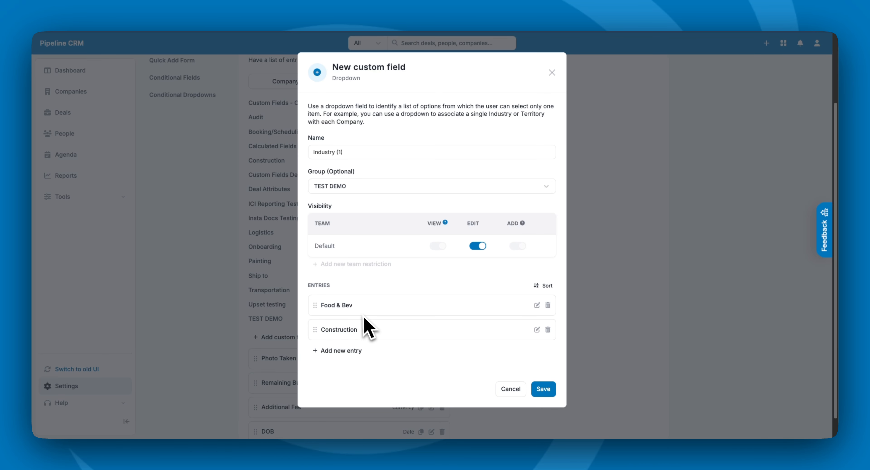
left_click(543, 389)
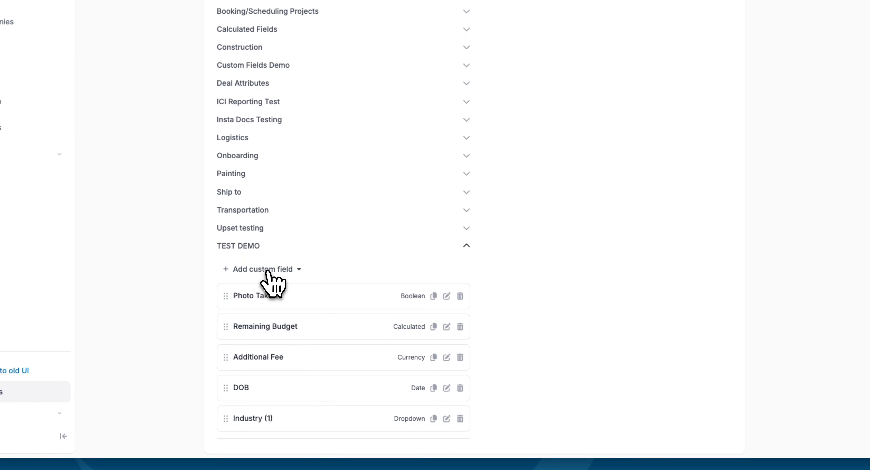
Step: Try to add a Multiple association custom field named Manufacturer to the TEST DEMO group
left_click(290, 337)
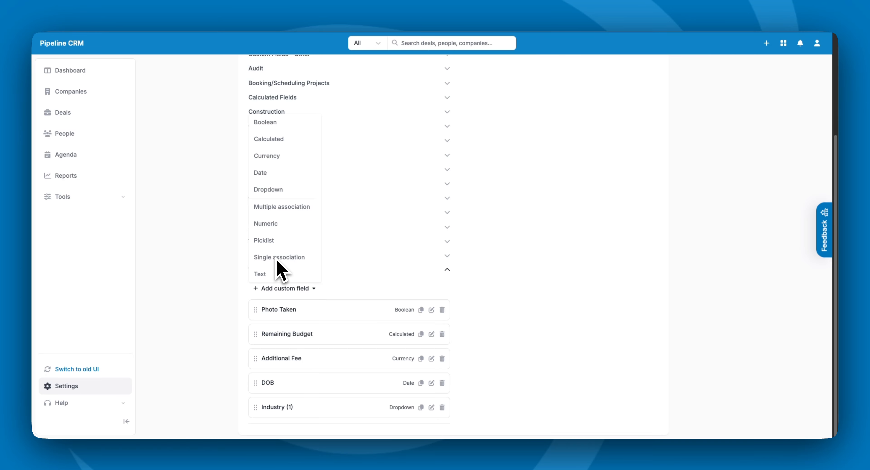
left_click(282, 206)
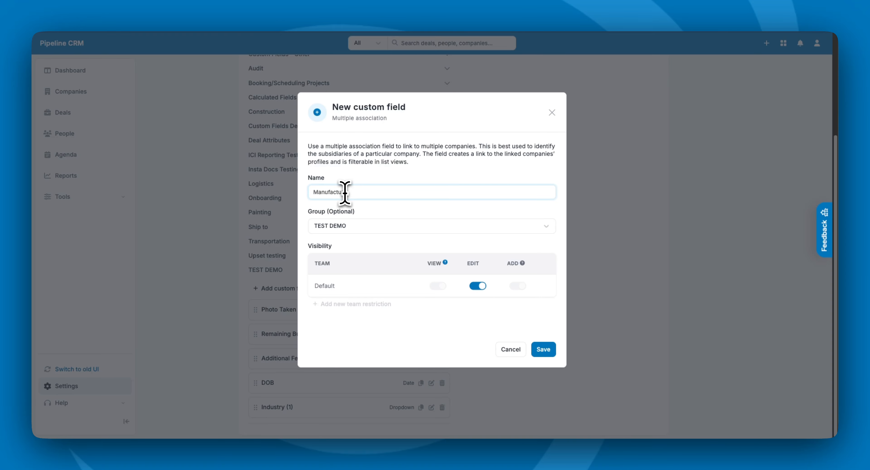
type("rer")
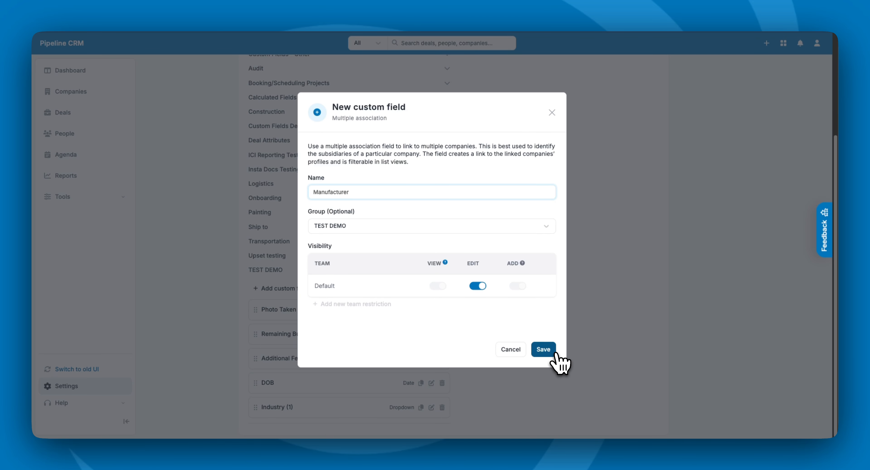
left_click(553, 351)
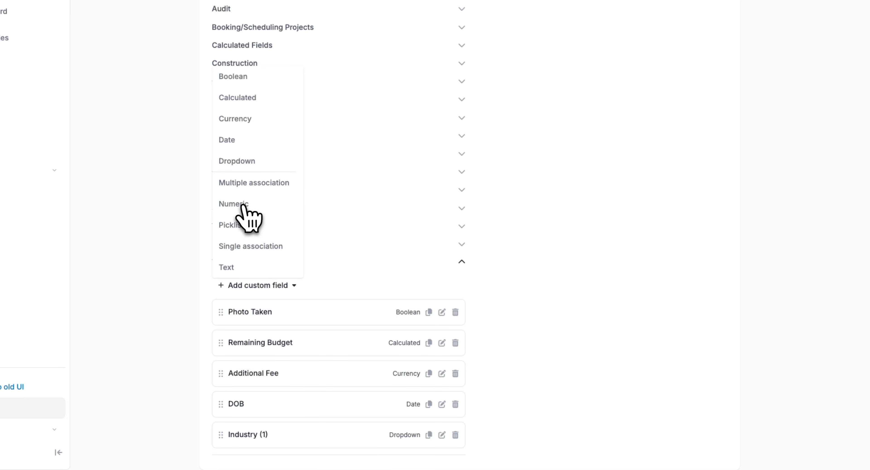
Step: Add a Numeric custom field named Employee Count to the TEST DEMO group and save it
left_click(241, 205)
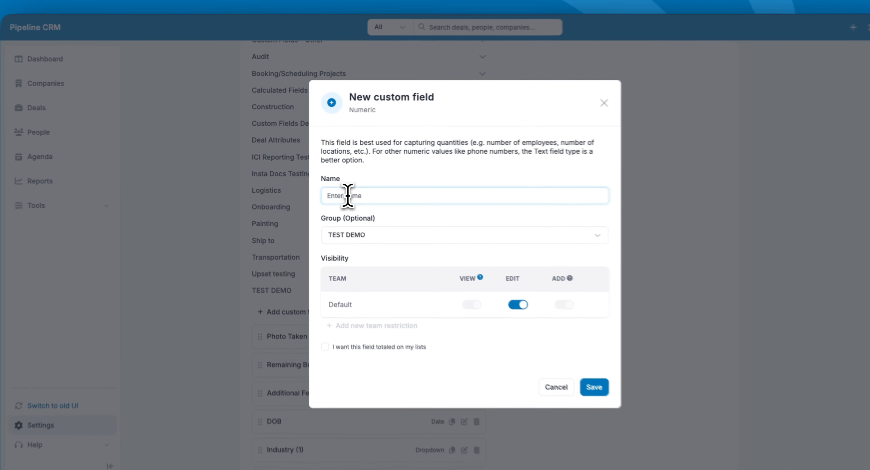
type("Emp")
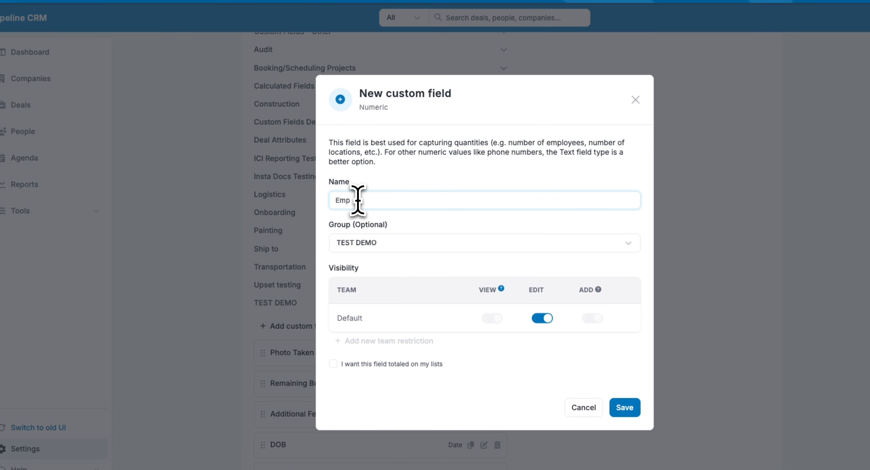
type("loyee Count")
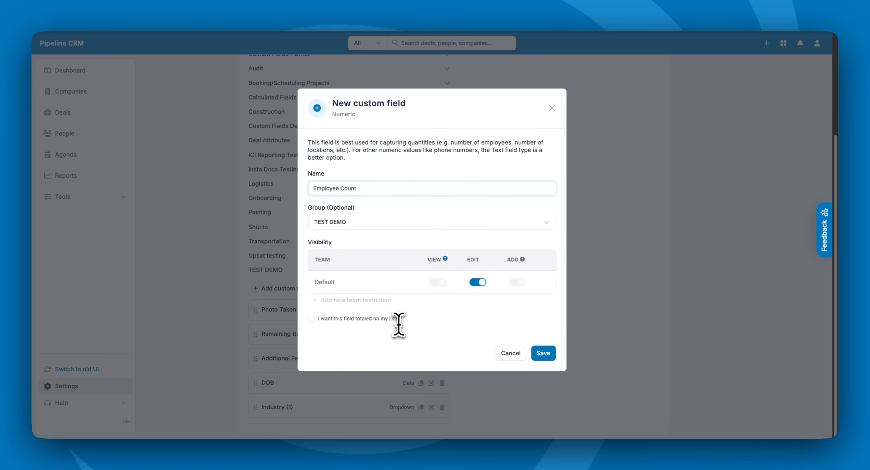
left_click(539, 354)
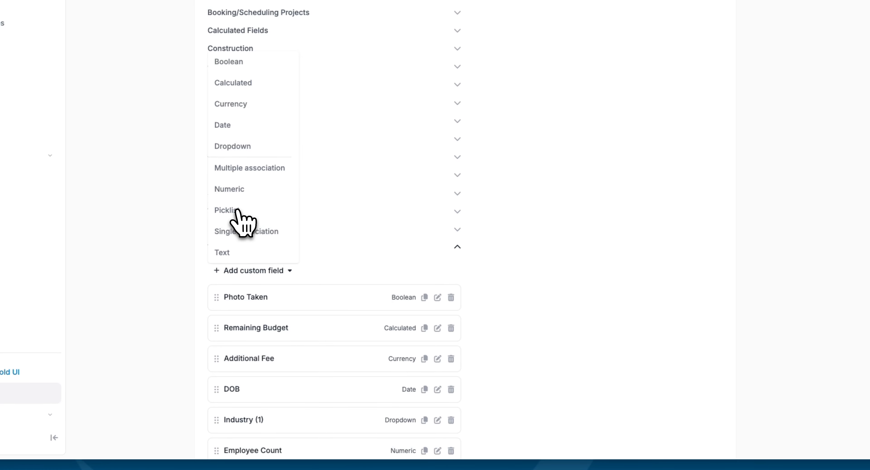
Step: Start a new Picklist custom field in the TEST DEMO group and name it Product Interest (1)
left_click(237, 211)
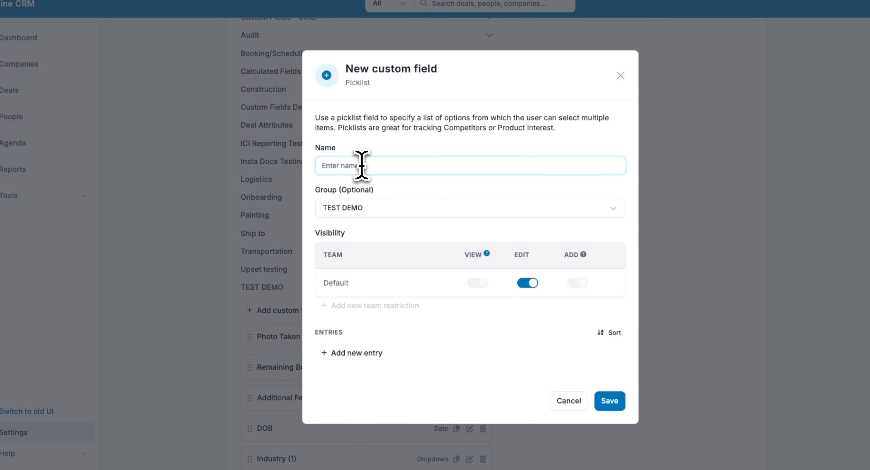
type("Product Interest")
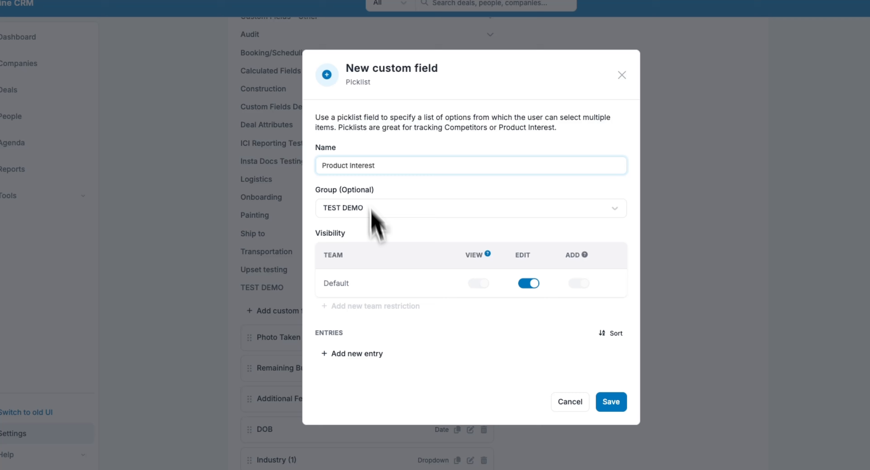
left_click(357, 353)
left_click(384, 143)
type("(")
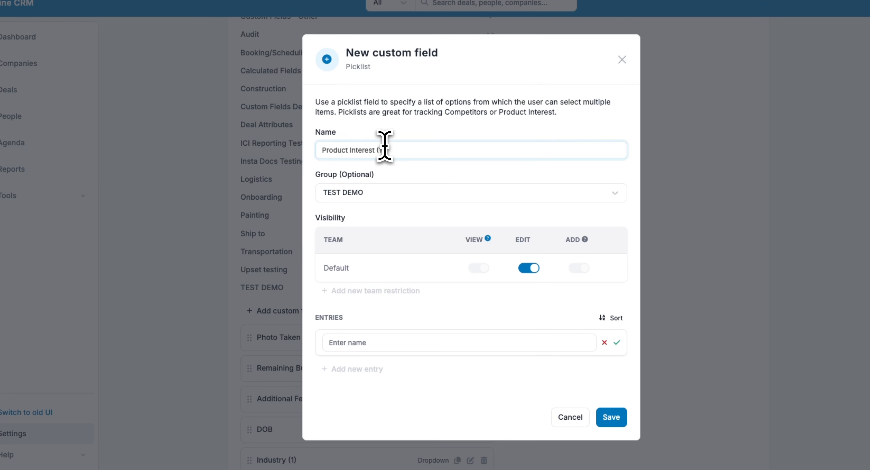
type("1)")
Step: Add the entries Product 1 and Product 2 to the Product Interest (1) picklist and save the field
left_click(372, 342)
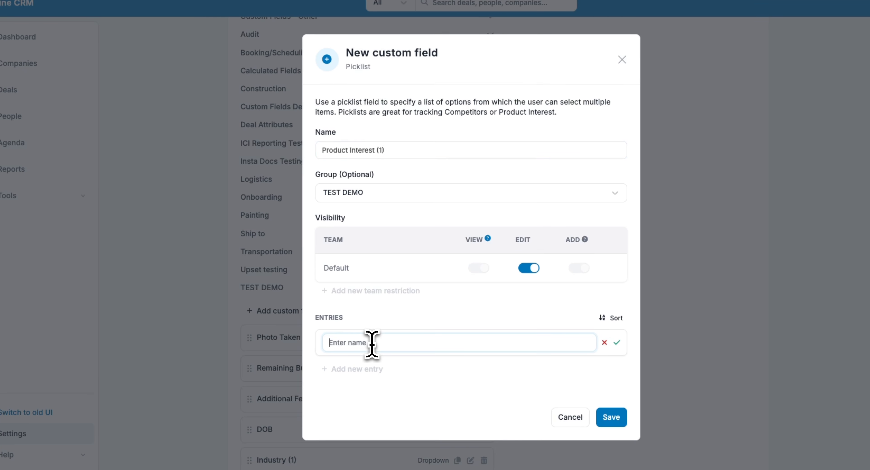
type("Por")
key("BackSpace")
key("BackSpace")
type("roduct 1")
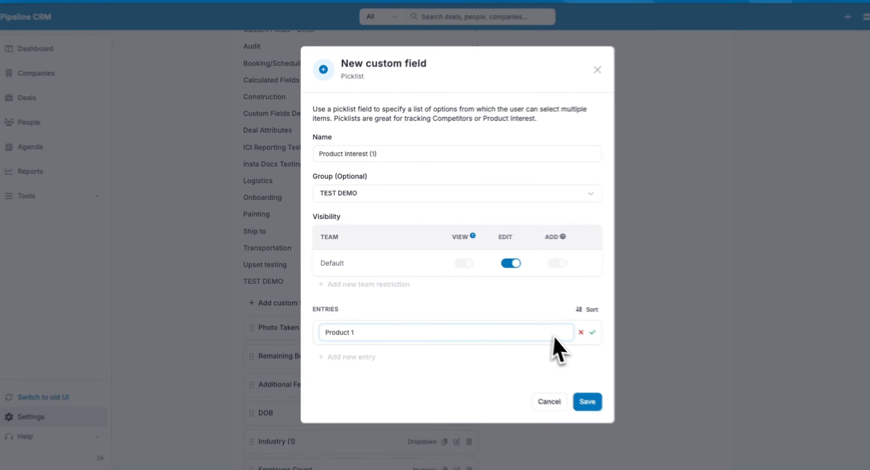
left_click(617, 342)
left_click(306, 313)
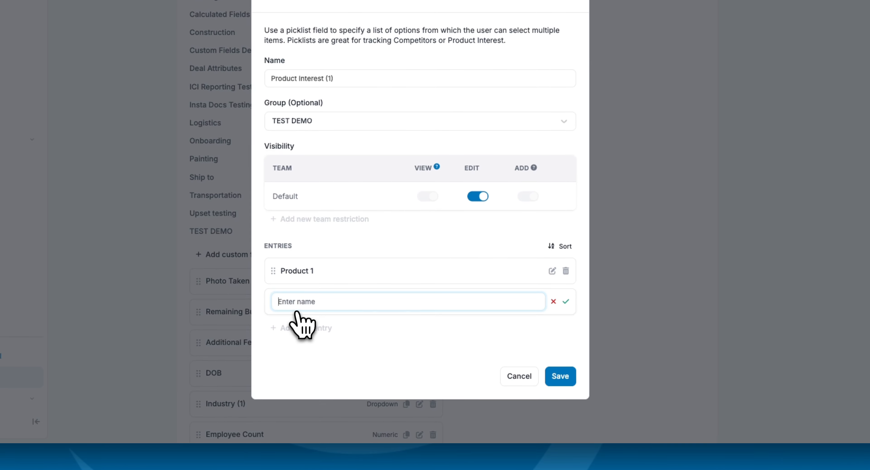
type("Product 2")
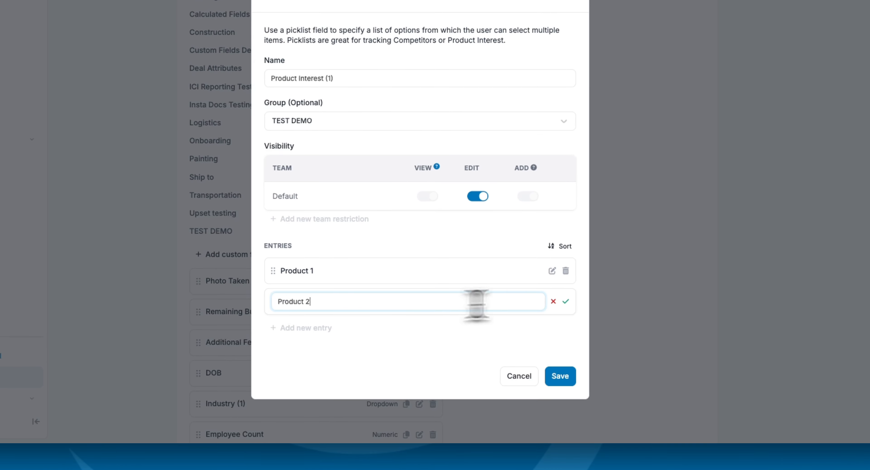
left_click(566, 301)
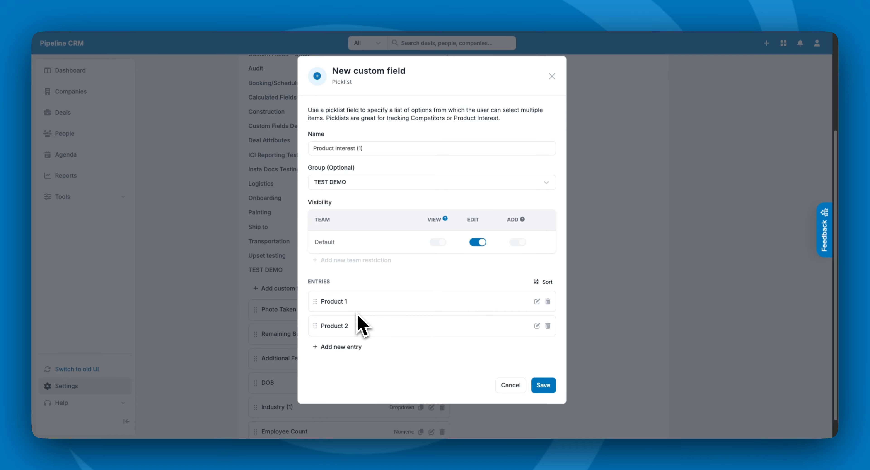
left_click(543, 384)
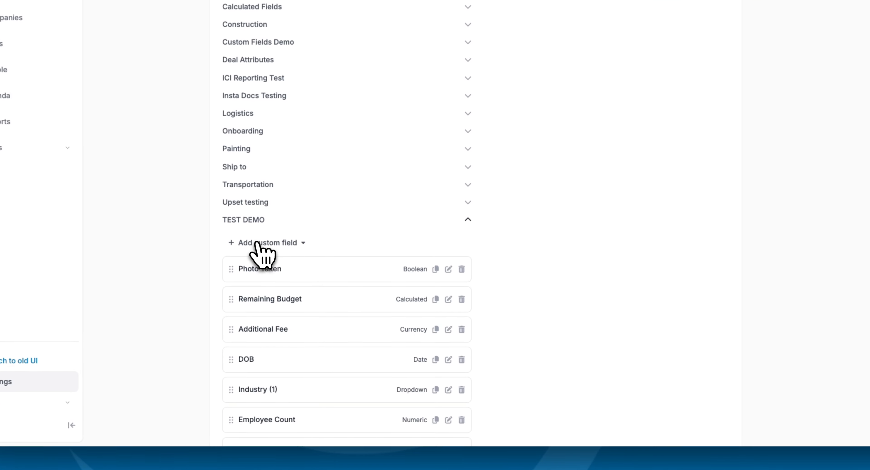
Step: Add a Text custom field named Hobbies to the TEST DEMO group and save it
left_click(257, 243)
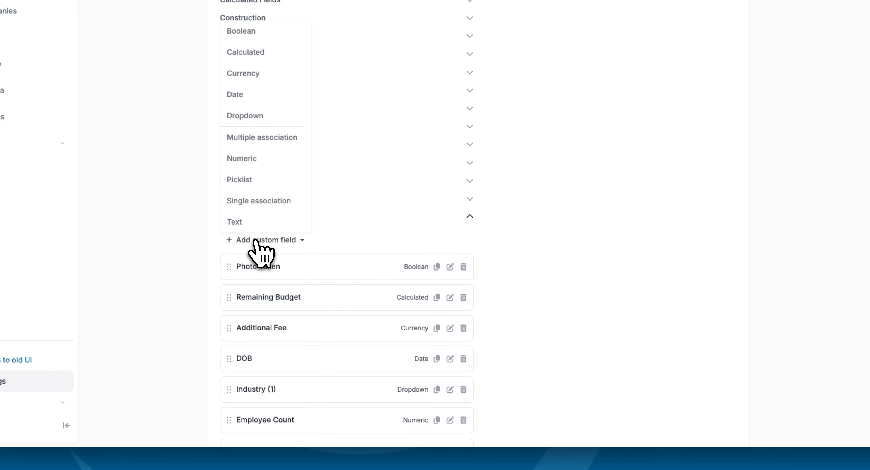
left_click(234, 222)
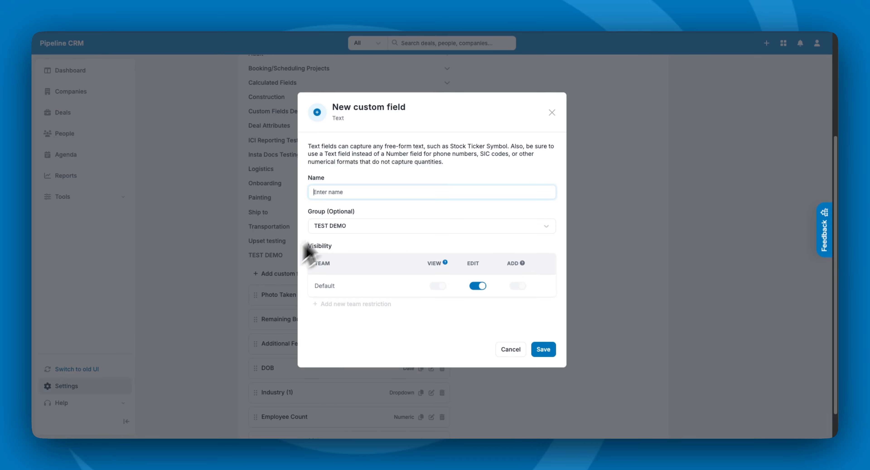
left_click(348, 193)
type("Hobbles")
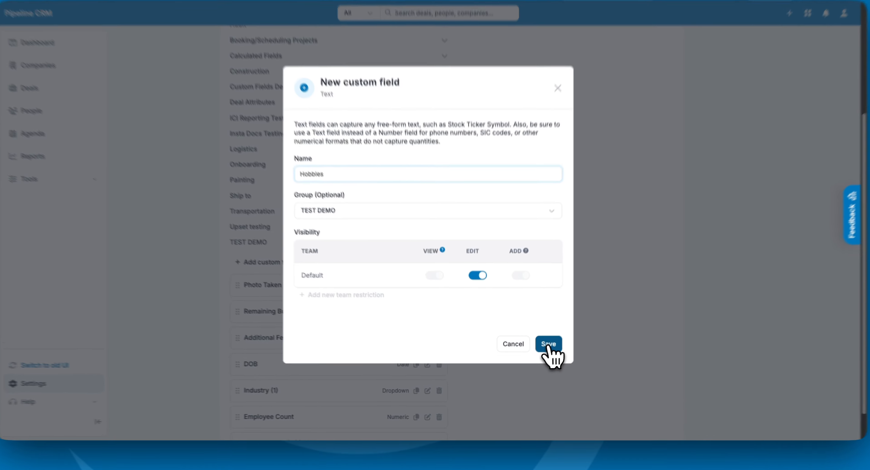
left_click(548, 344)
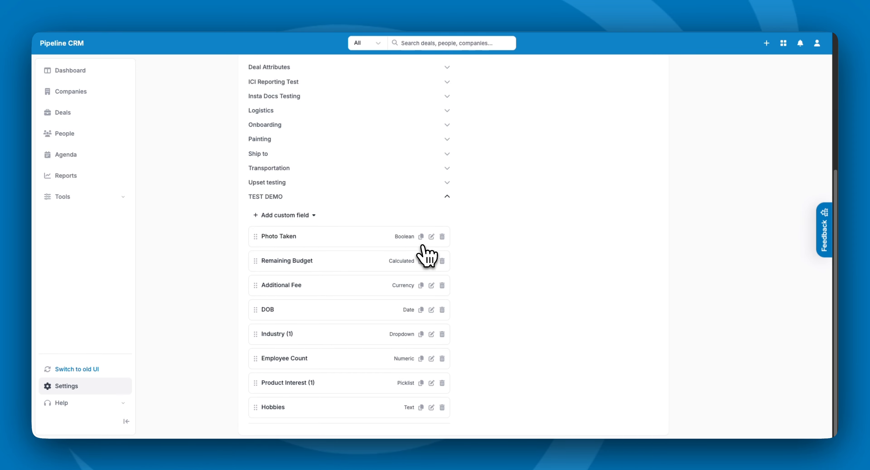
Step: Open the Photo Taken field's edit settings to review its name, group and visibility, and close them without saving
left_click(432, 237)
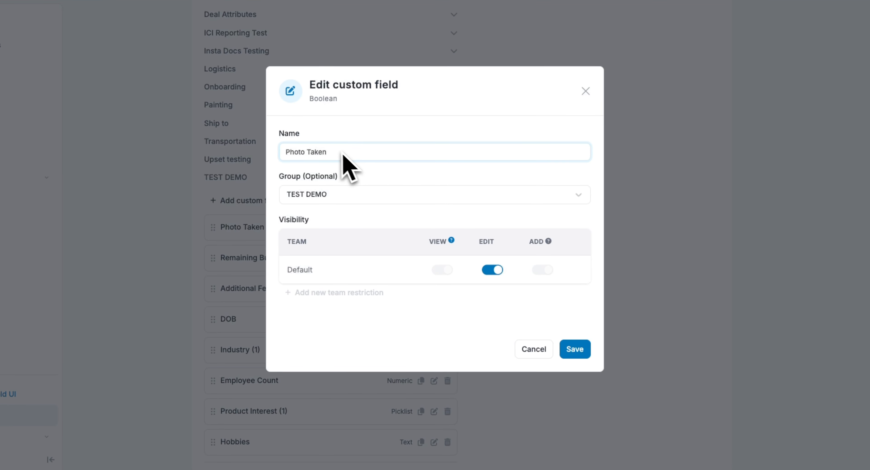
left_click(533, 349)
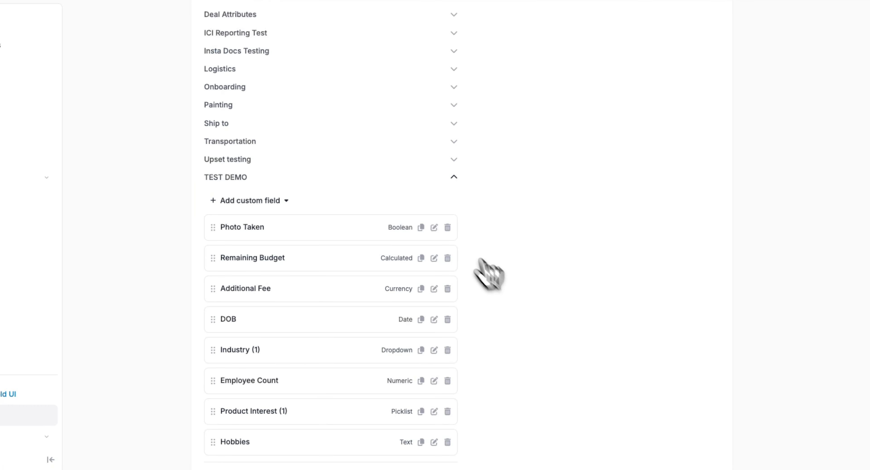